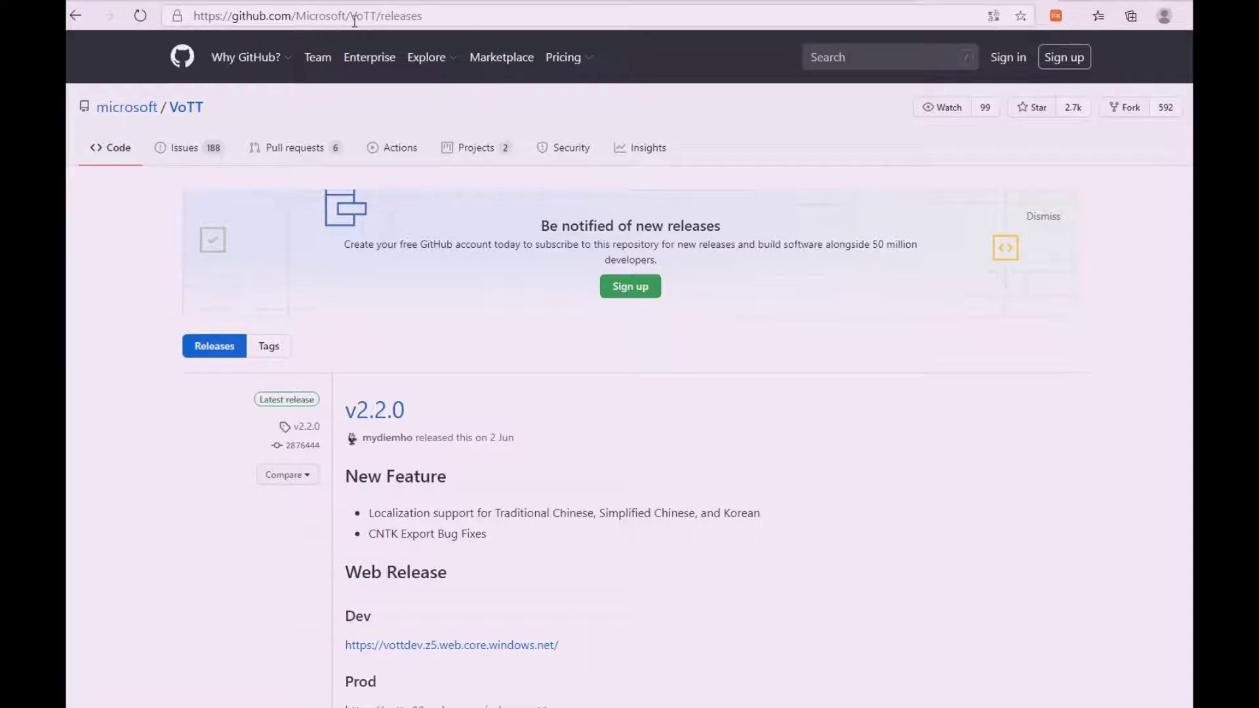
- Examine the VoTT v2.2.0 release page on GitHub down to its downloadable assets
left_click(438, 17)
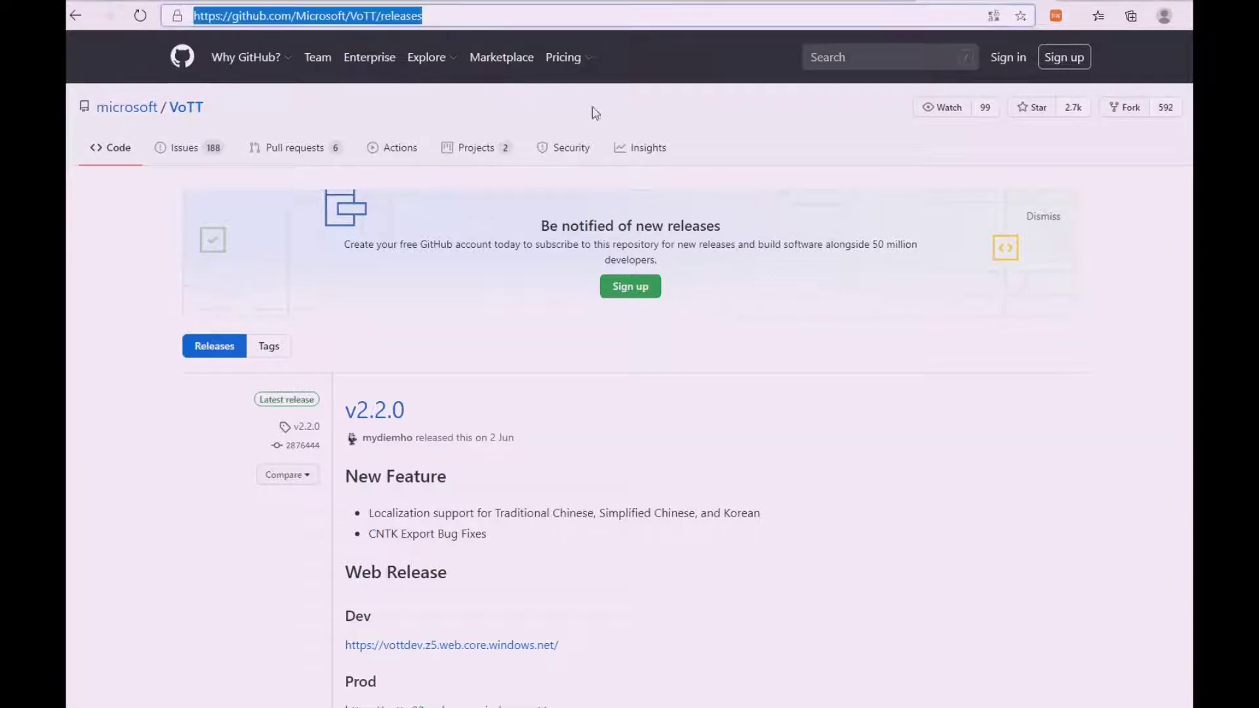
left_click(1013, 354)
scroll(1013, 355, "down", 3)
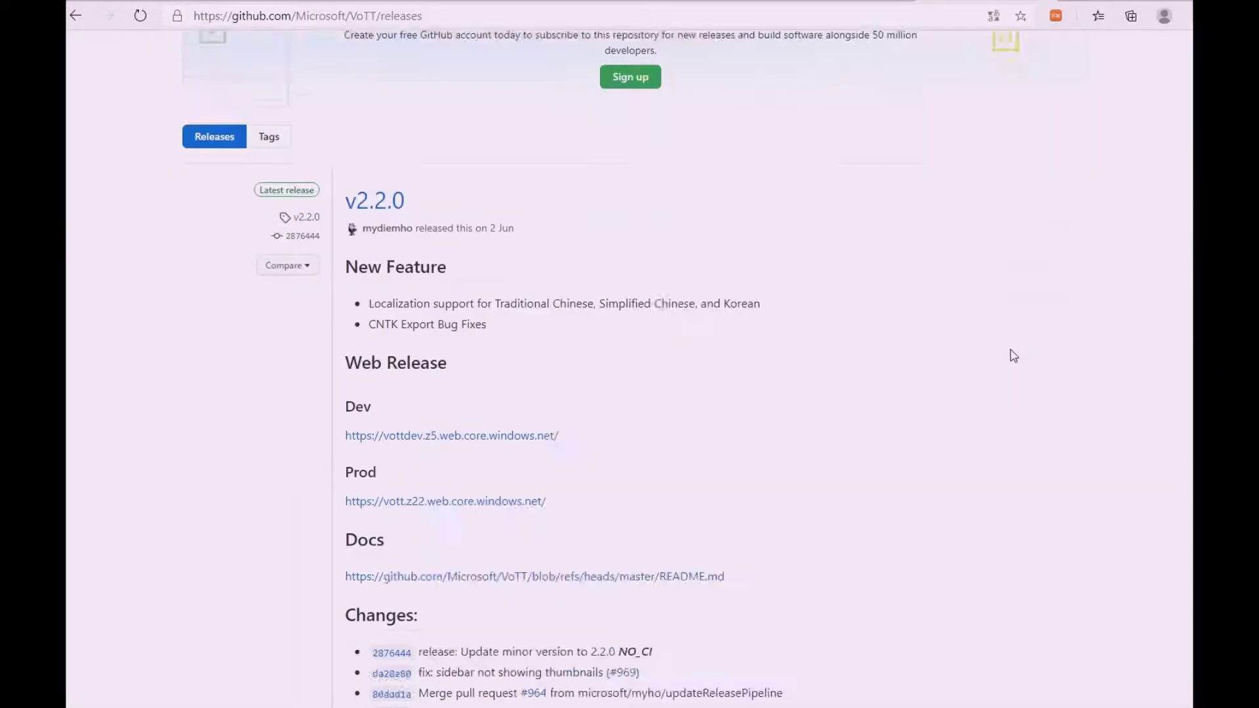
scroll(1013, 355, "down", 10)
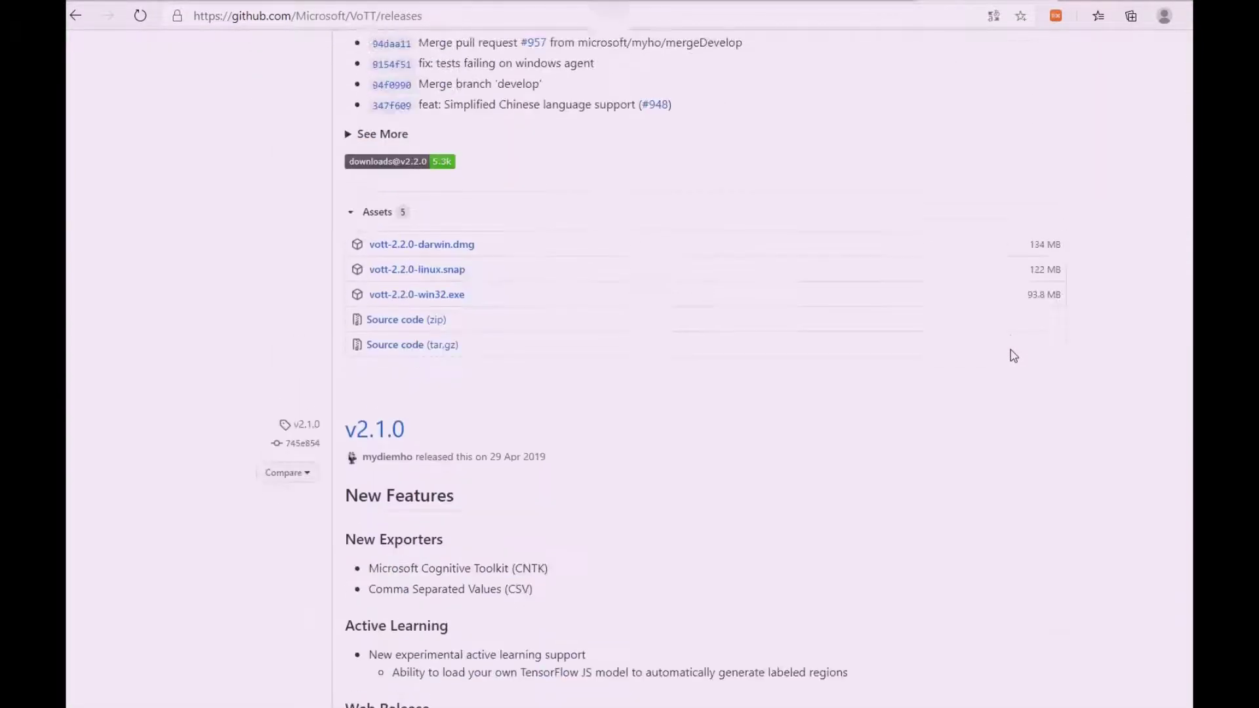
scroll(1014, 356, "up", 1)
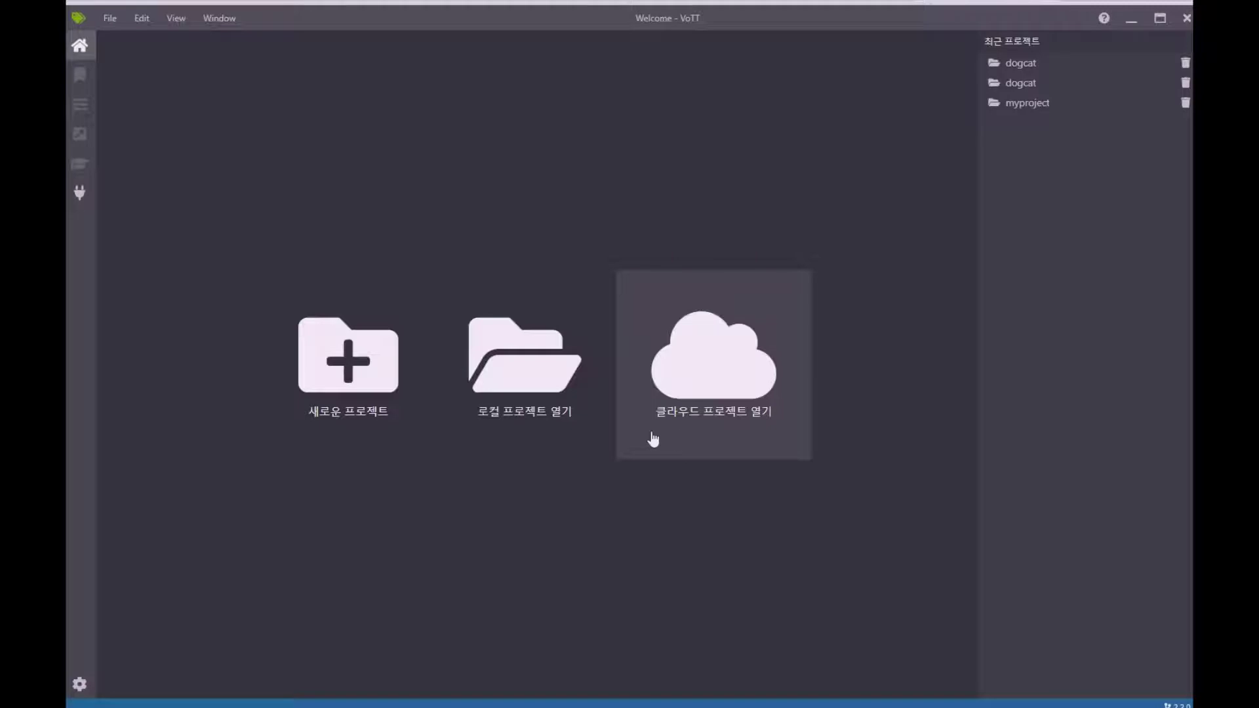
- Create a new project in VoTT and enter dogcat as its project name
left_click(357, 406)
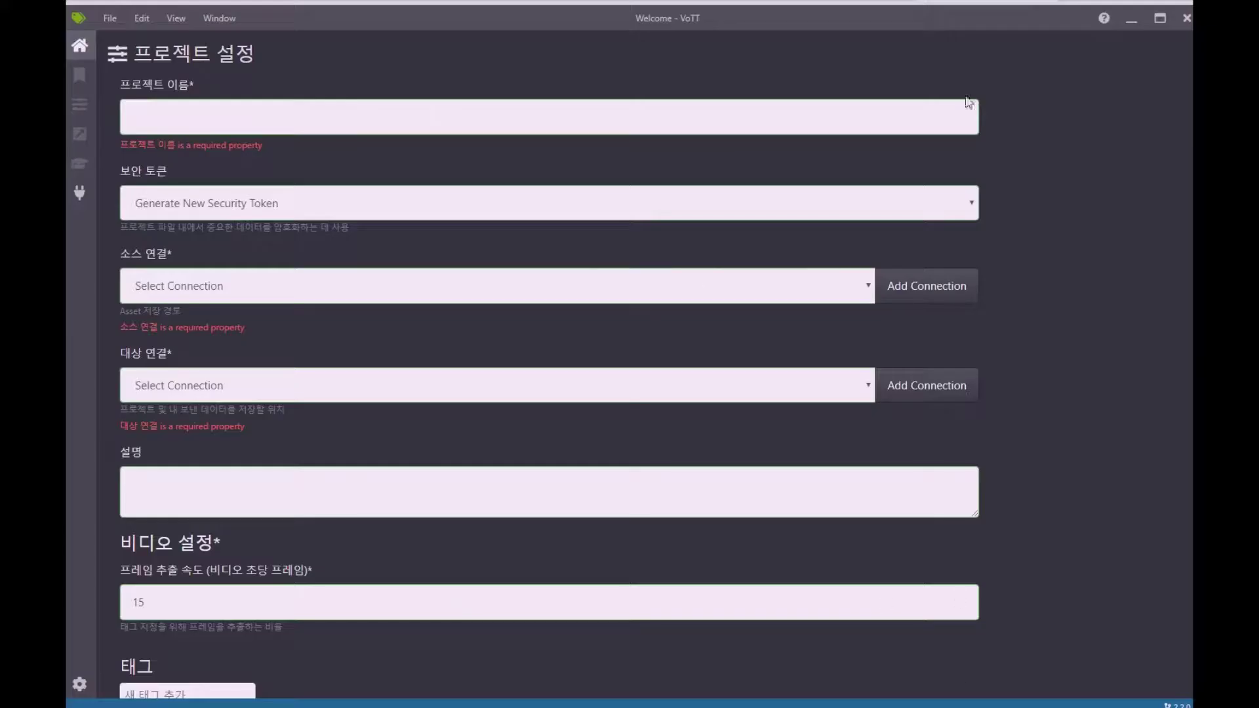
scroll(1098, 172, "down", 2)
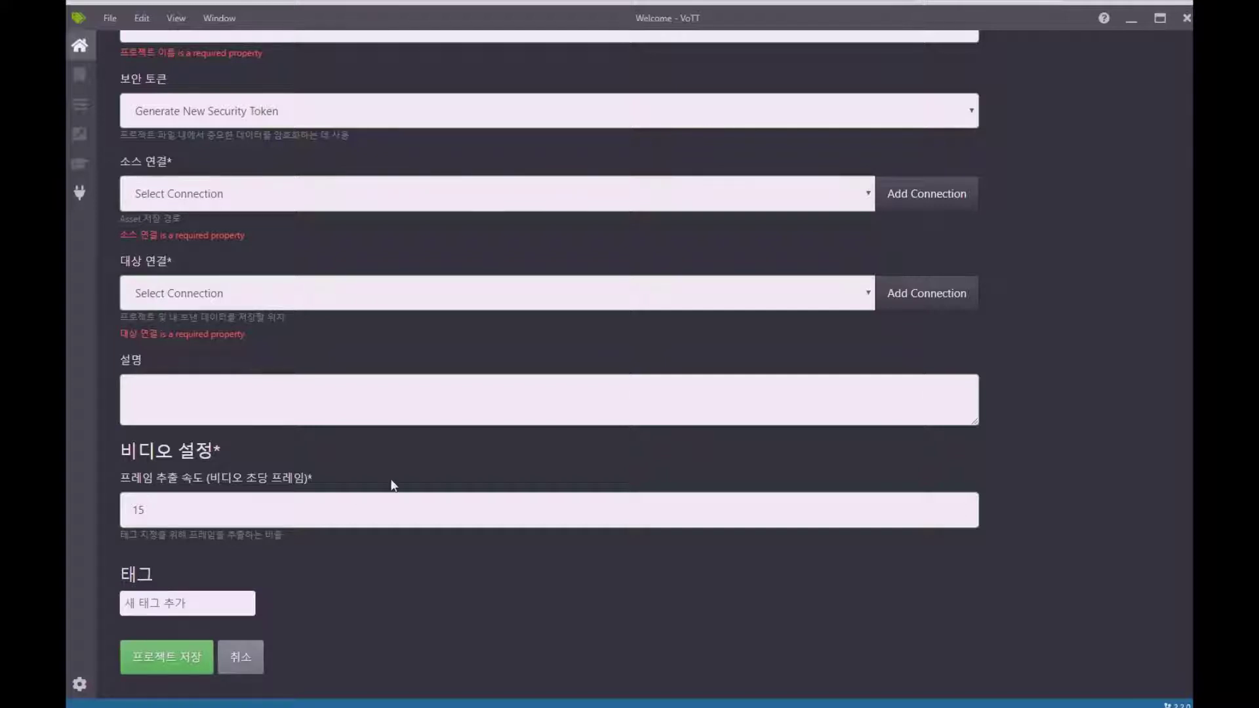
scroll(425, 422, "up", 1)
scroll(425, 422, "up", 3)
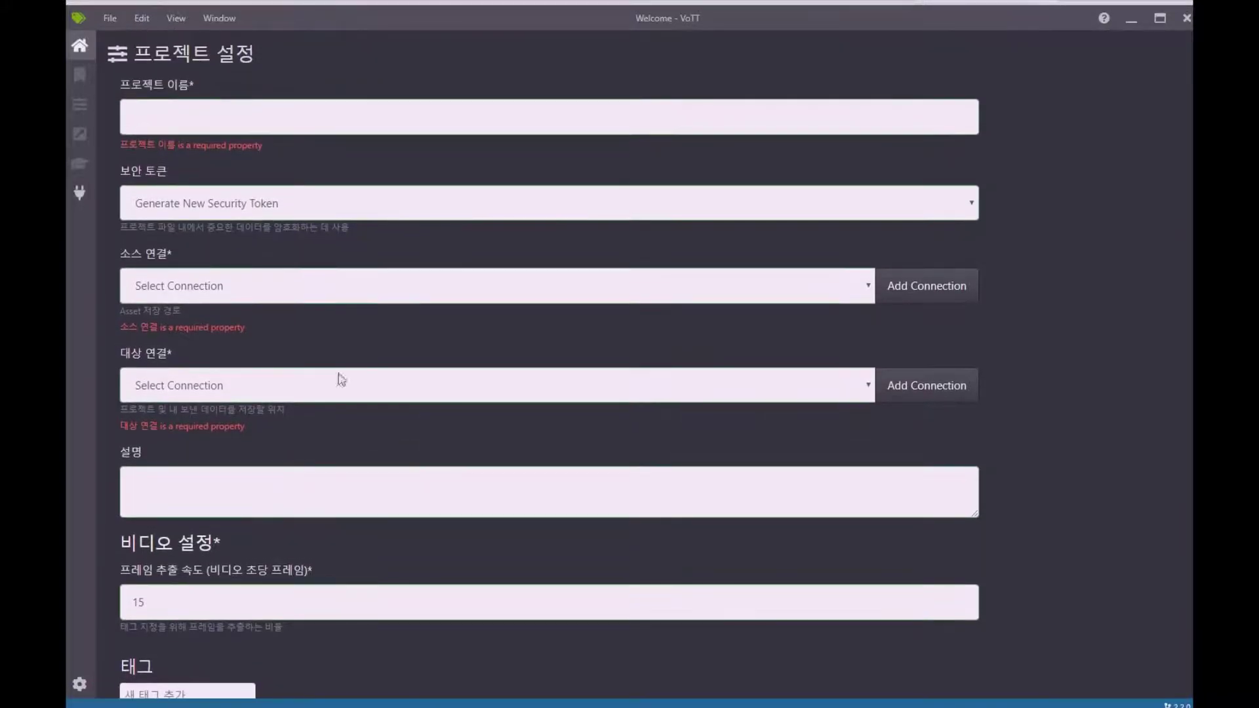
left_click(208, 112)
type("do")
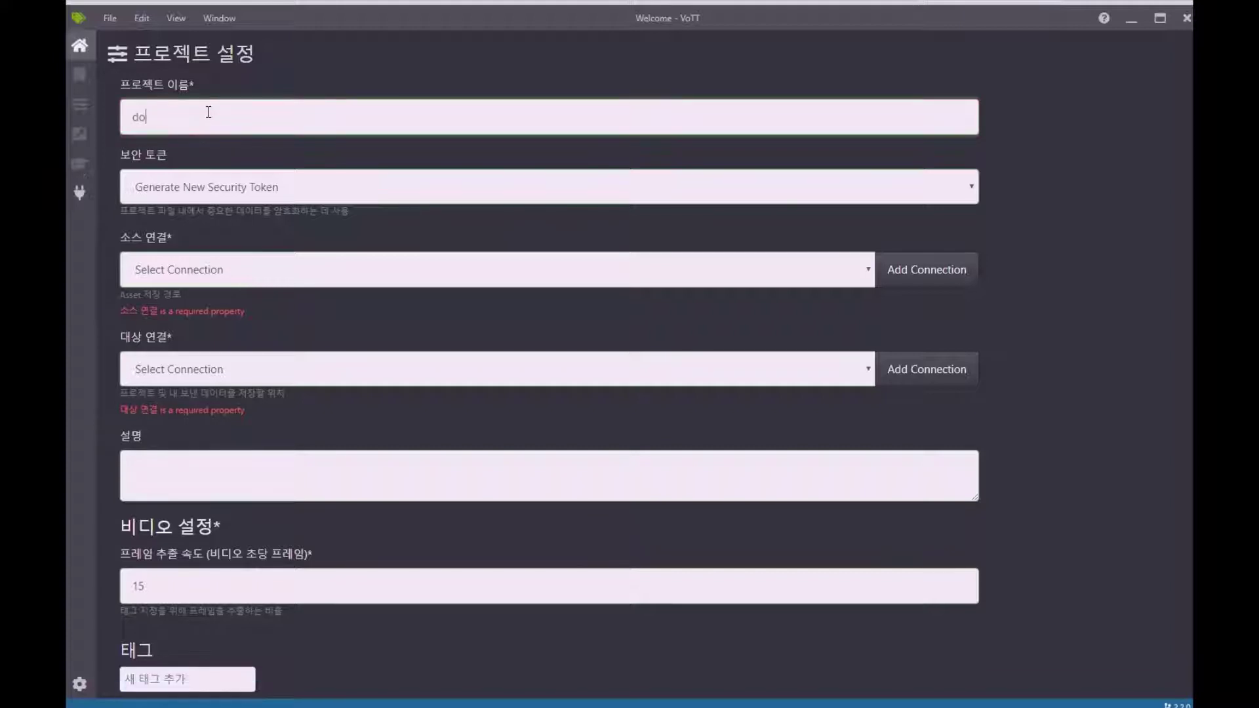
type("gcat")
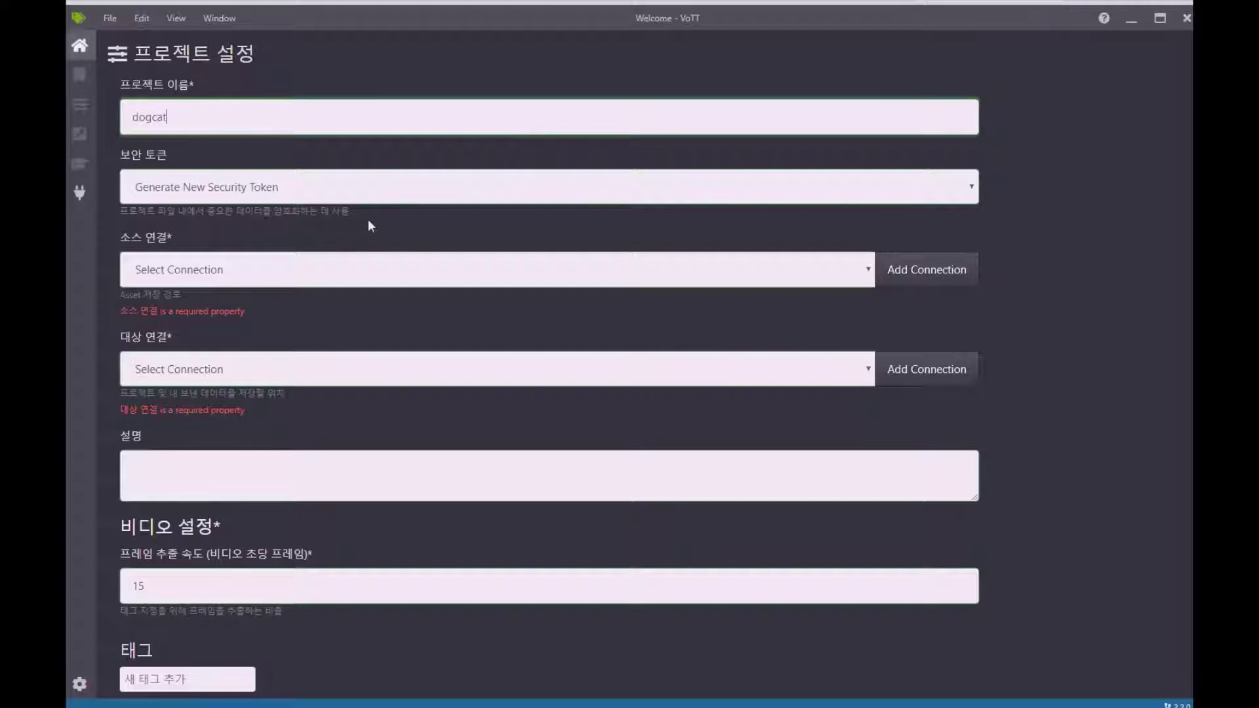
left_click(145, 587)
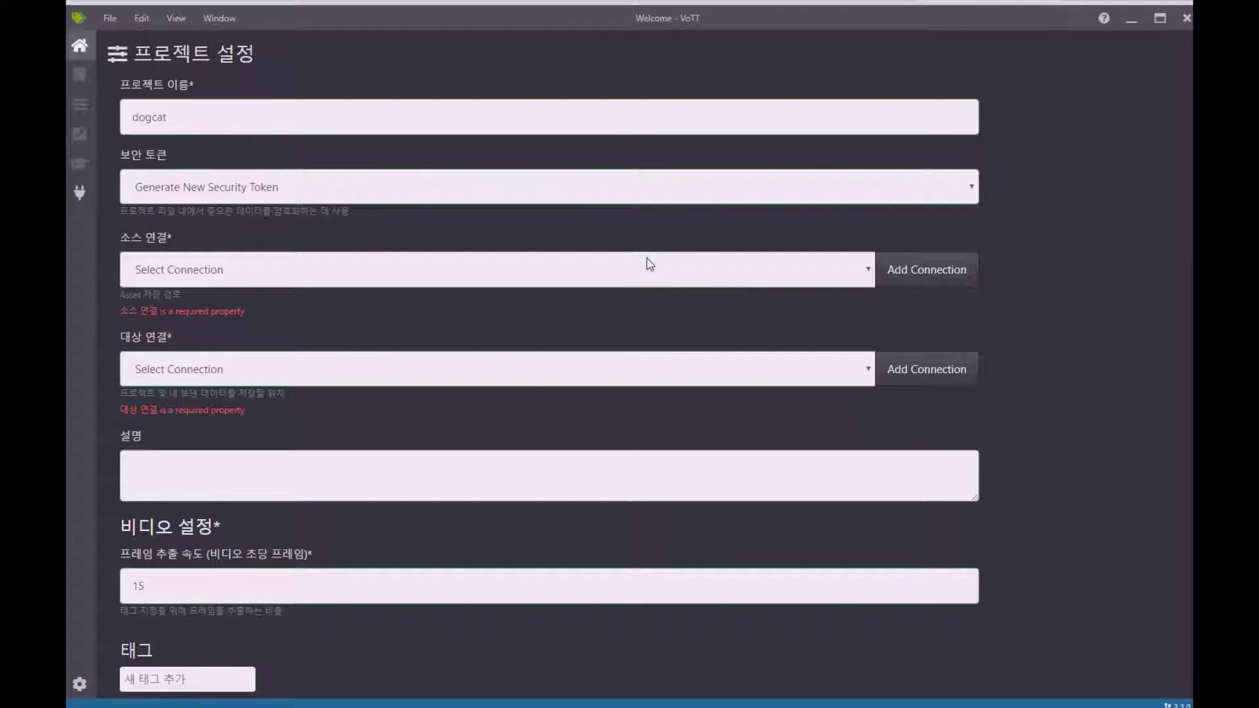
- Start adding a new connection for the project source and name it dogcat
left_click(609, 276)
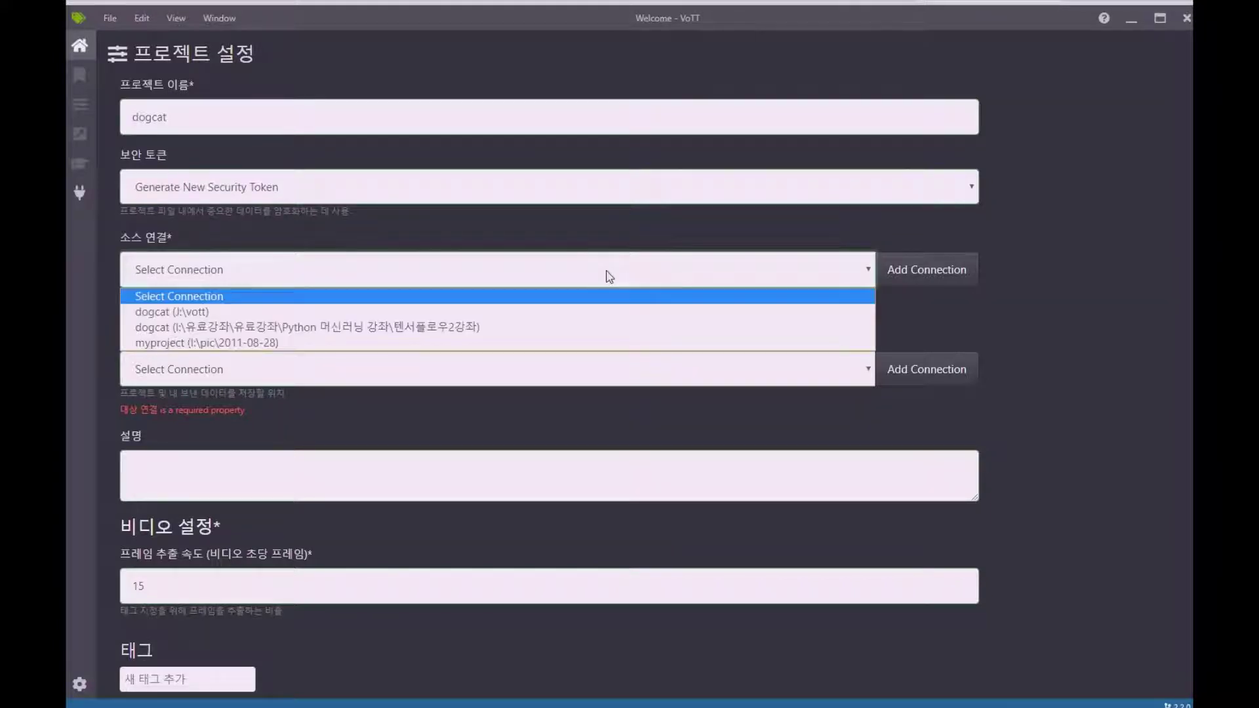
left_click(609, 276)
left_click(897, 278)
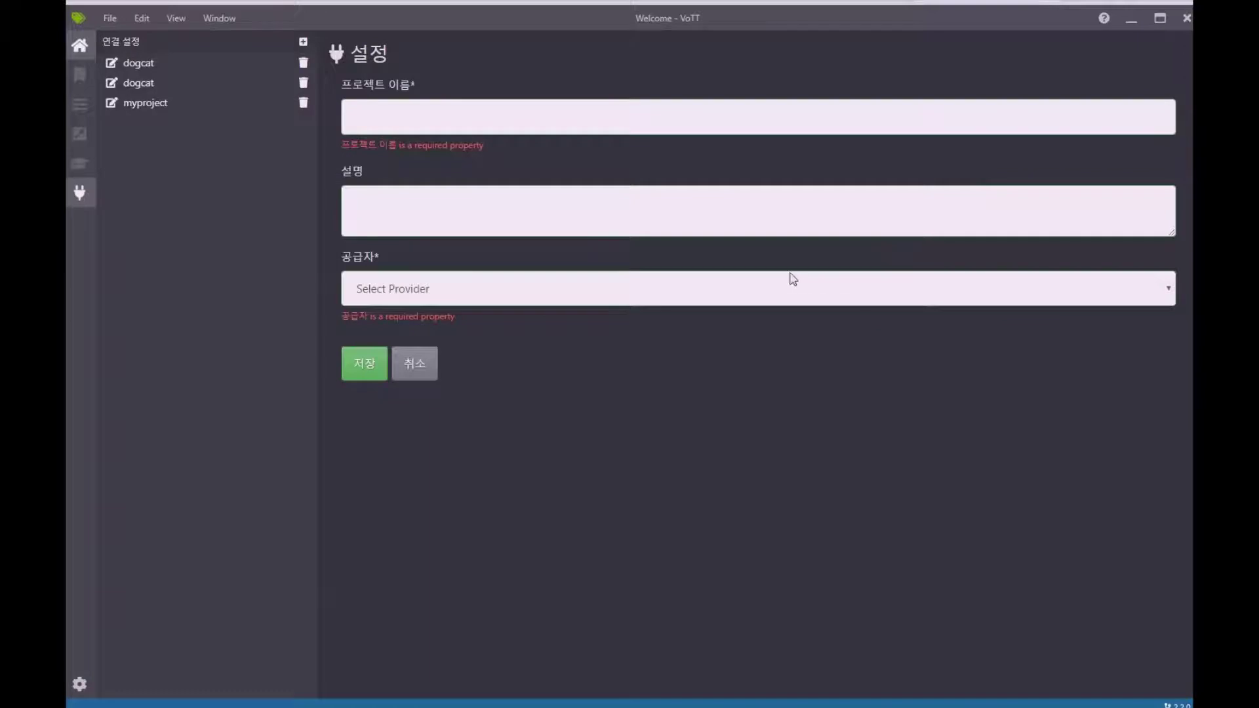
left_click(422, 115)
type("dog")
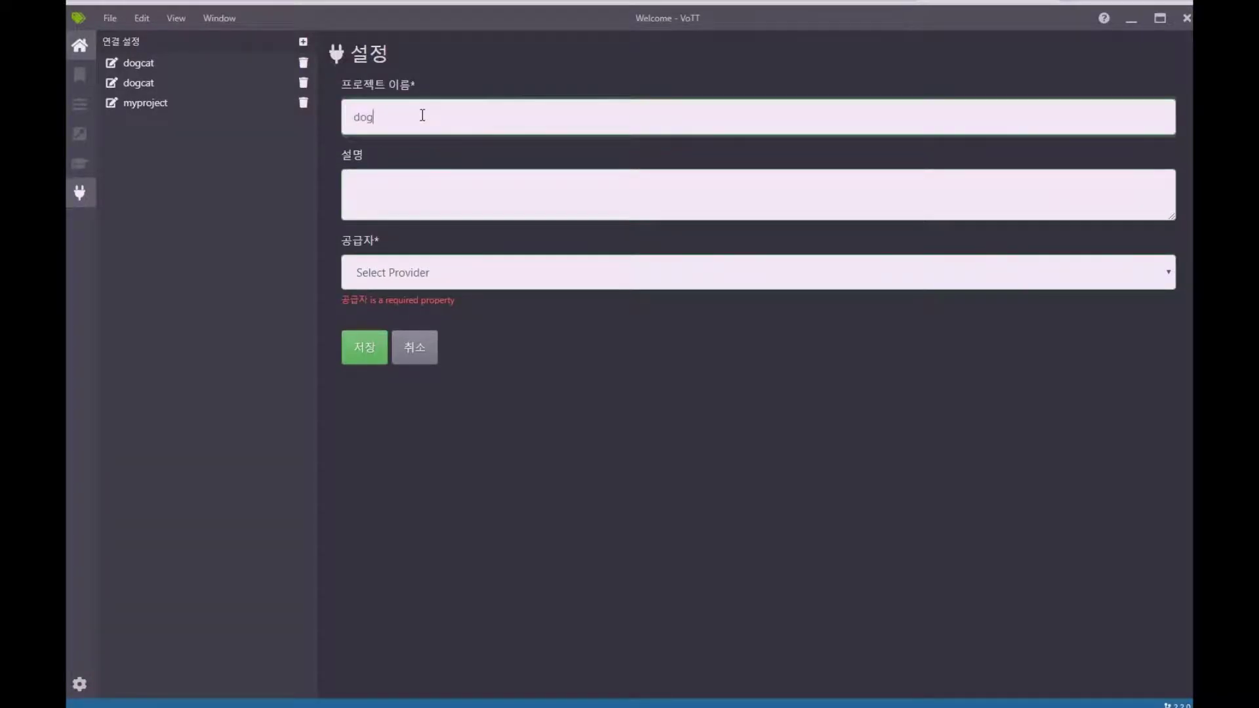
type("cat")
- Set the source connection's provider to the local file system (로컬 파일 시스템) with folder J:\vott and save it
left_click(468, 280)
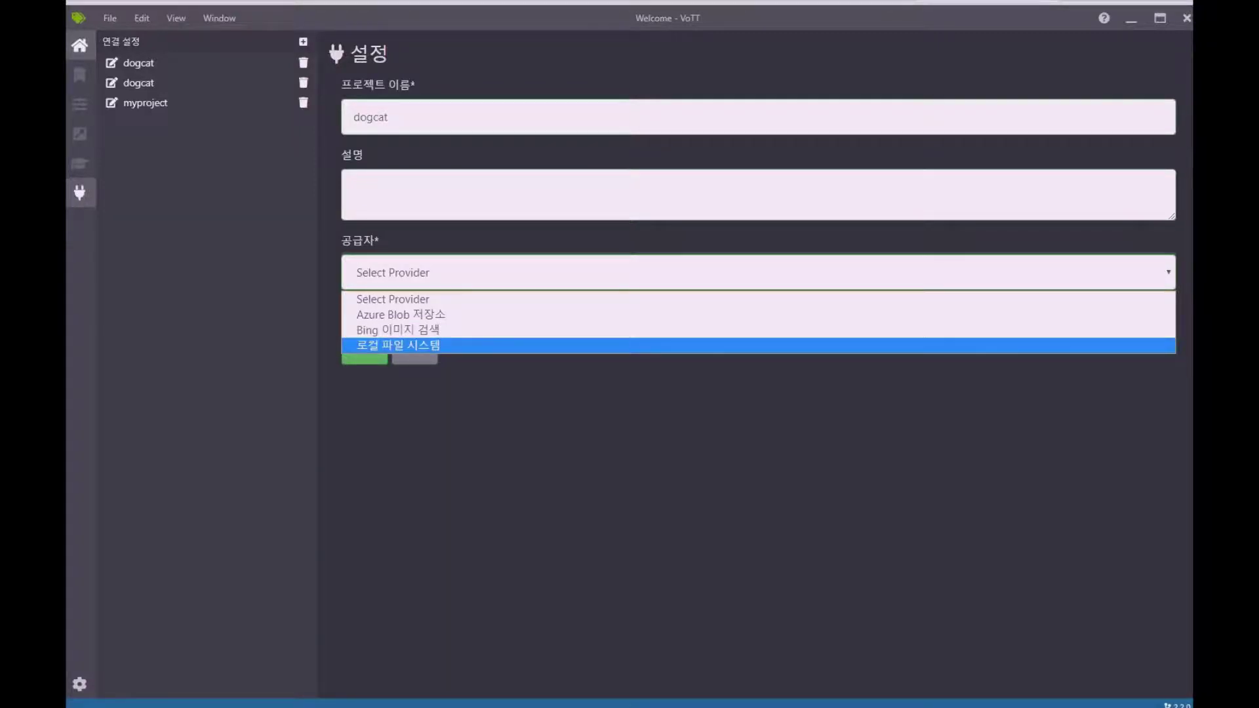
left_click(857, 243)
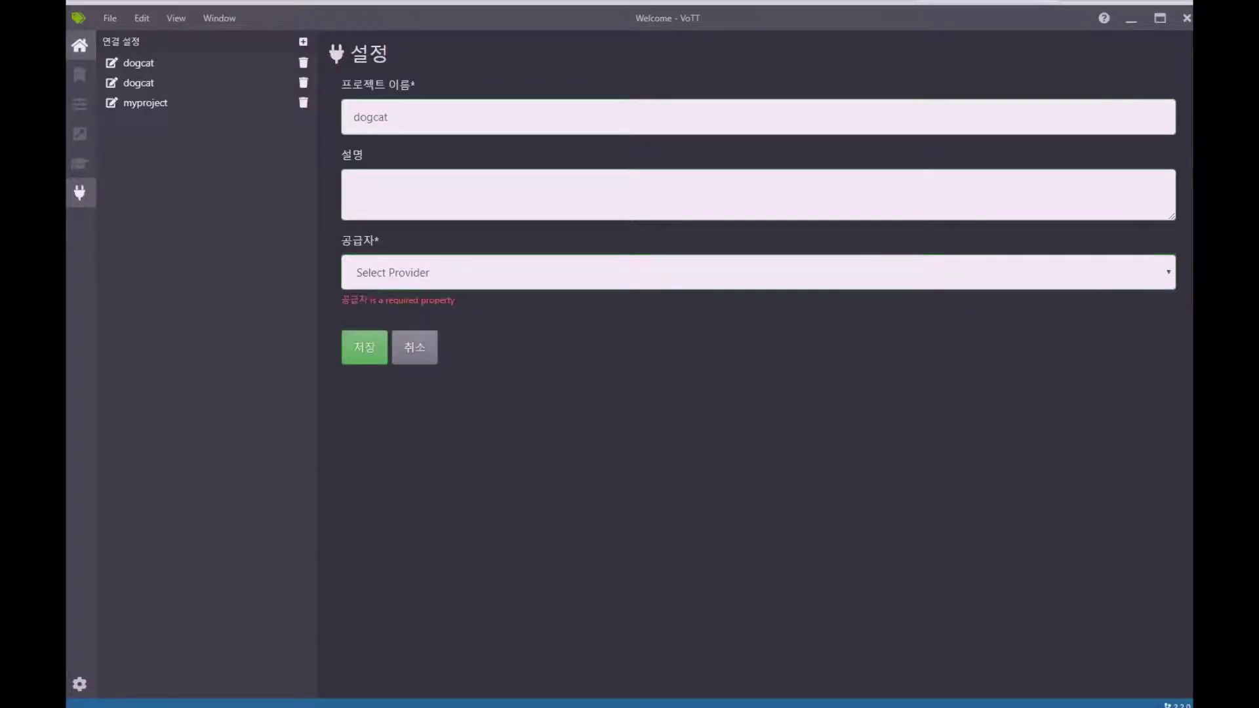
left_click(786, 278)
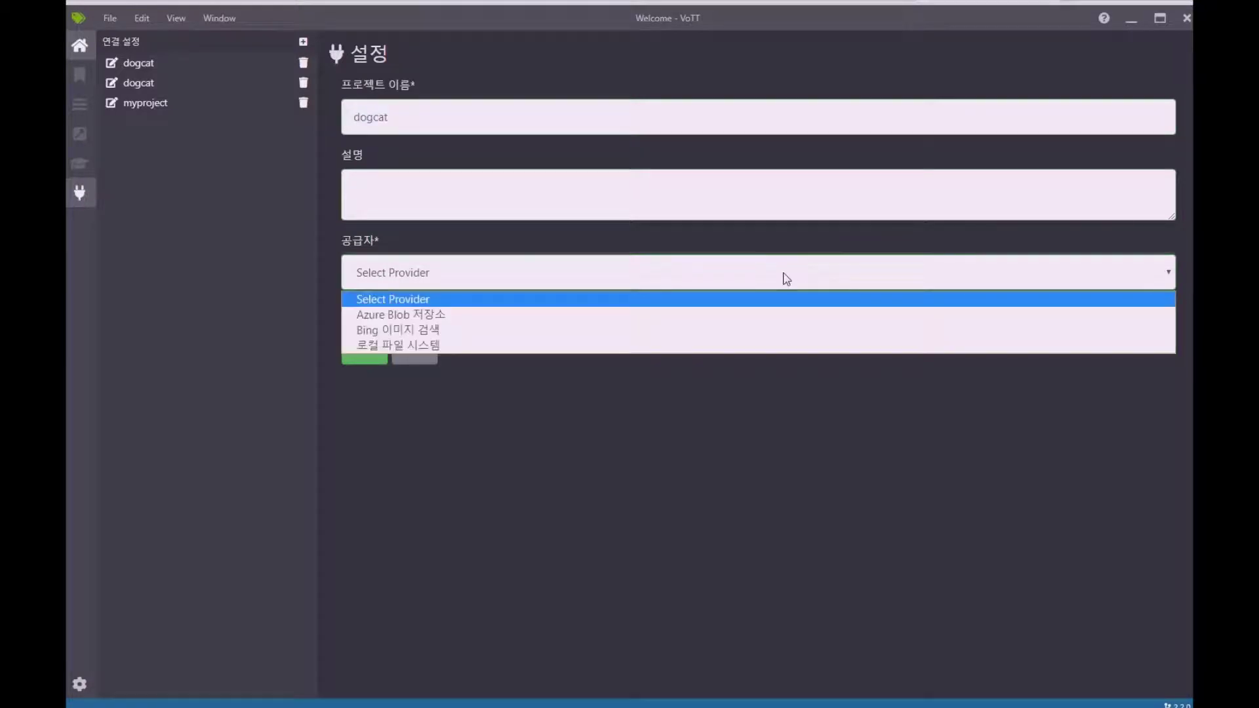
left_click(708, 344)
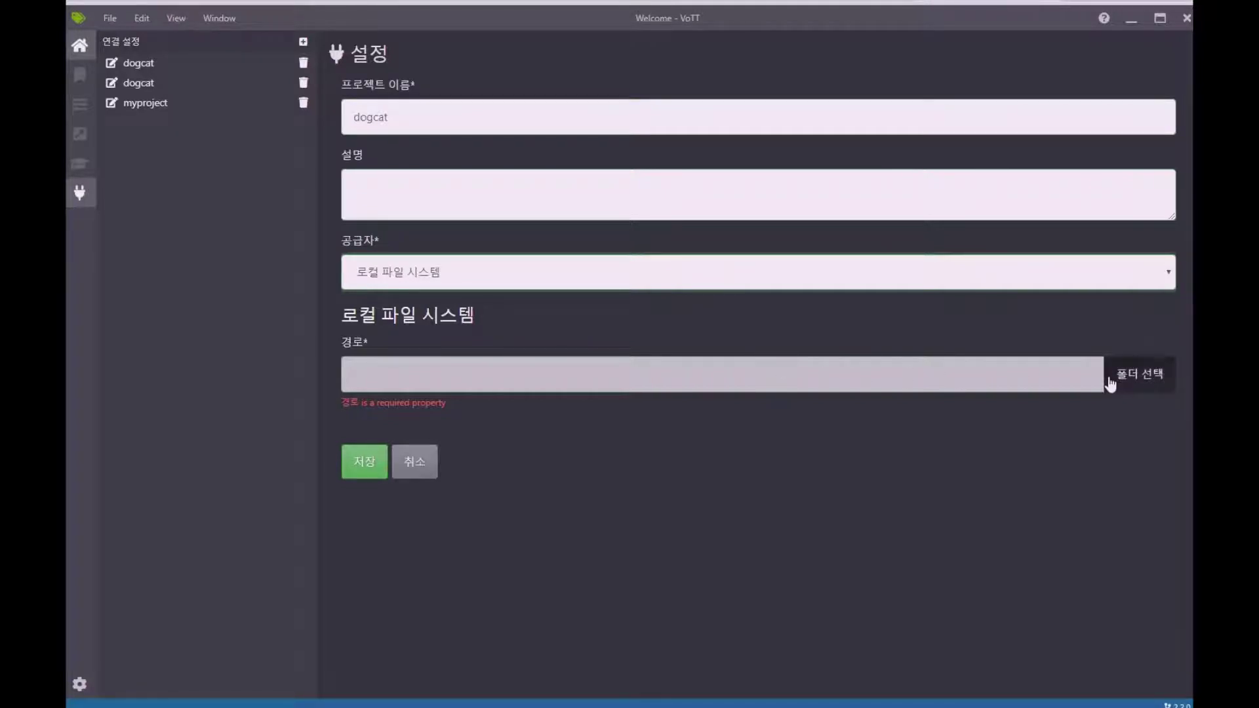
left_click(360, 459)
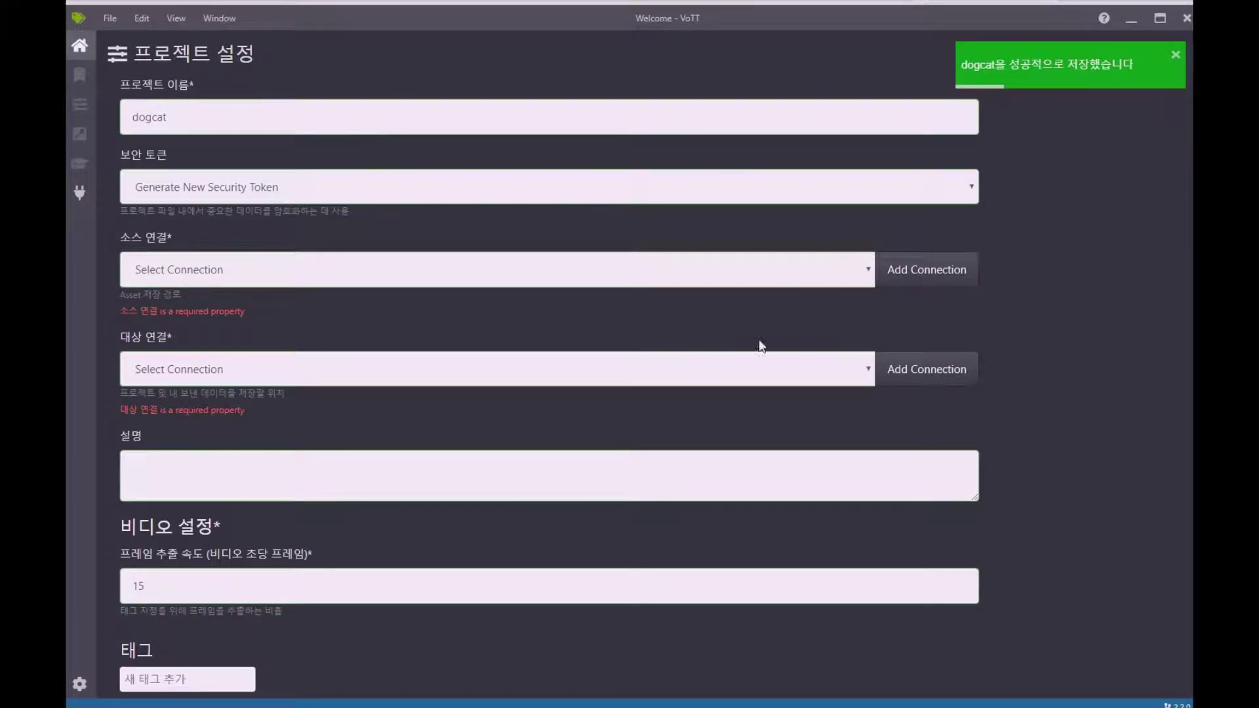
- Start adding another connection for the project target and name it dogcat
left_click(659, 383)
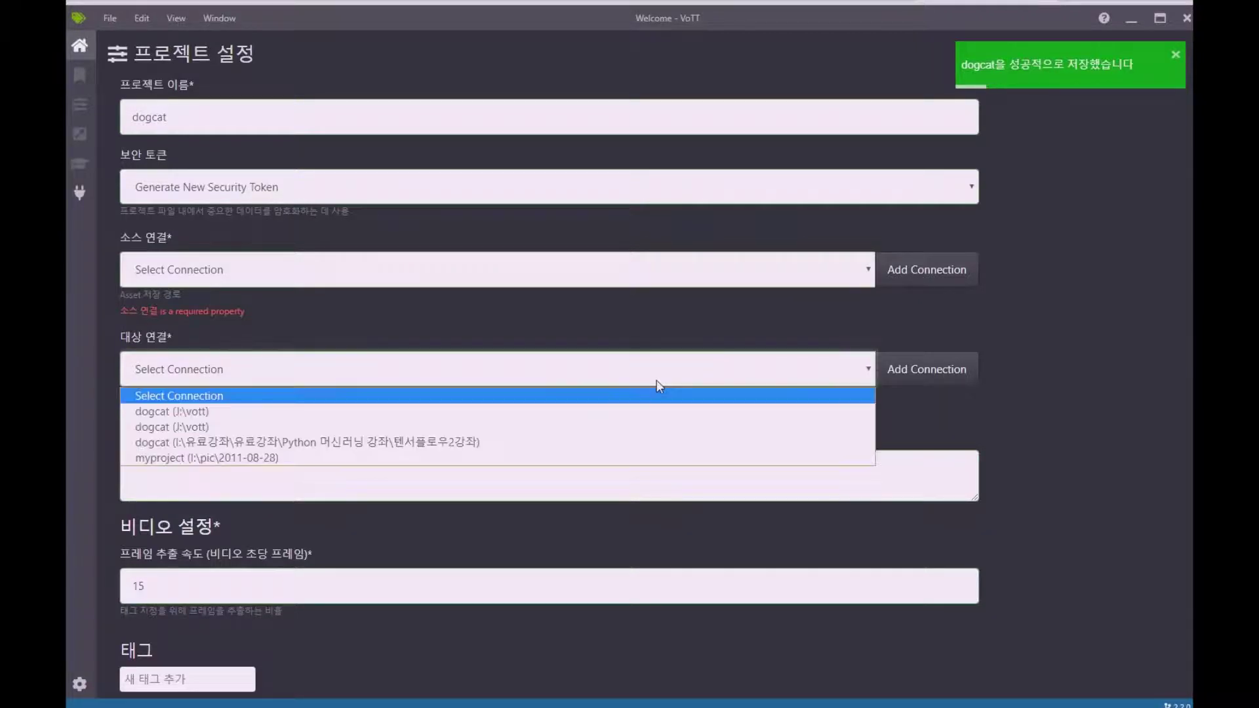
left_click(658, 385)
left_click(925, 369)
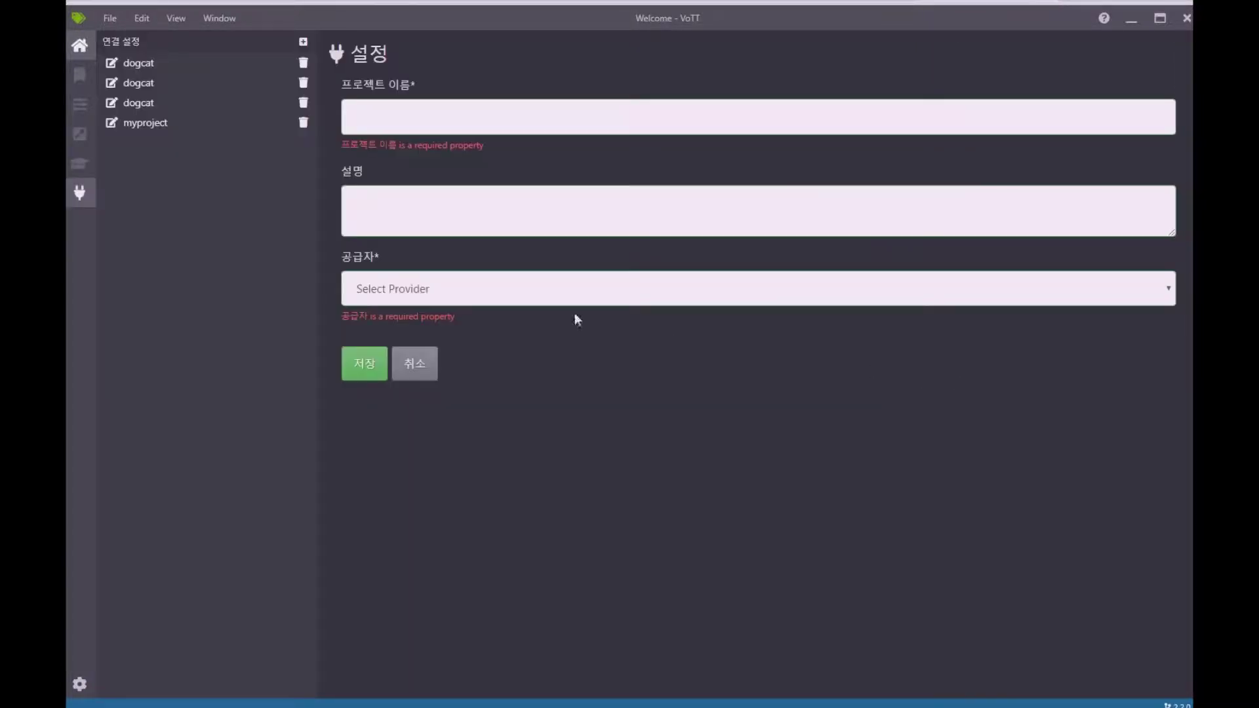
left_click(405, 116)
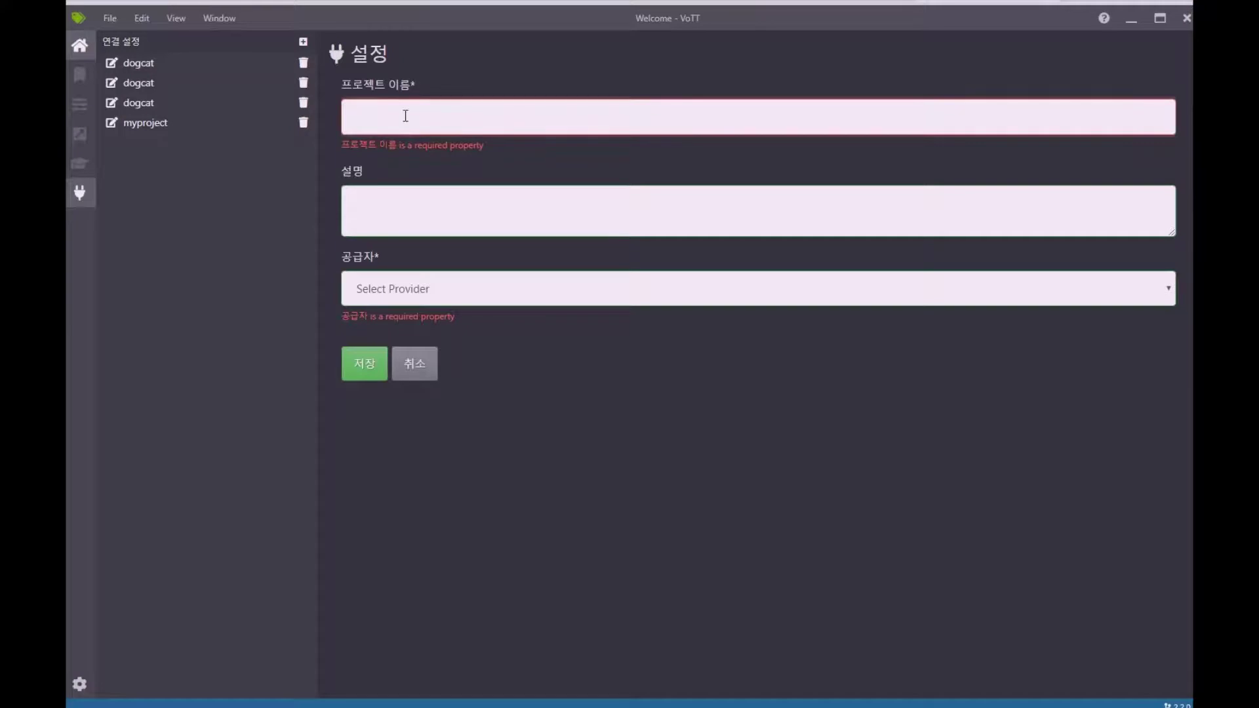
type("dogcat")
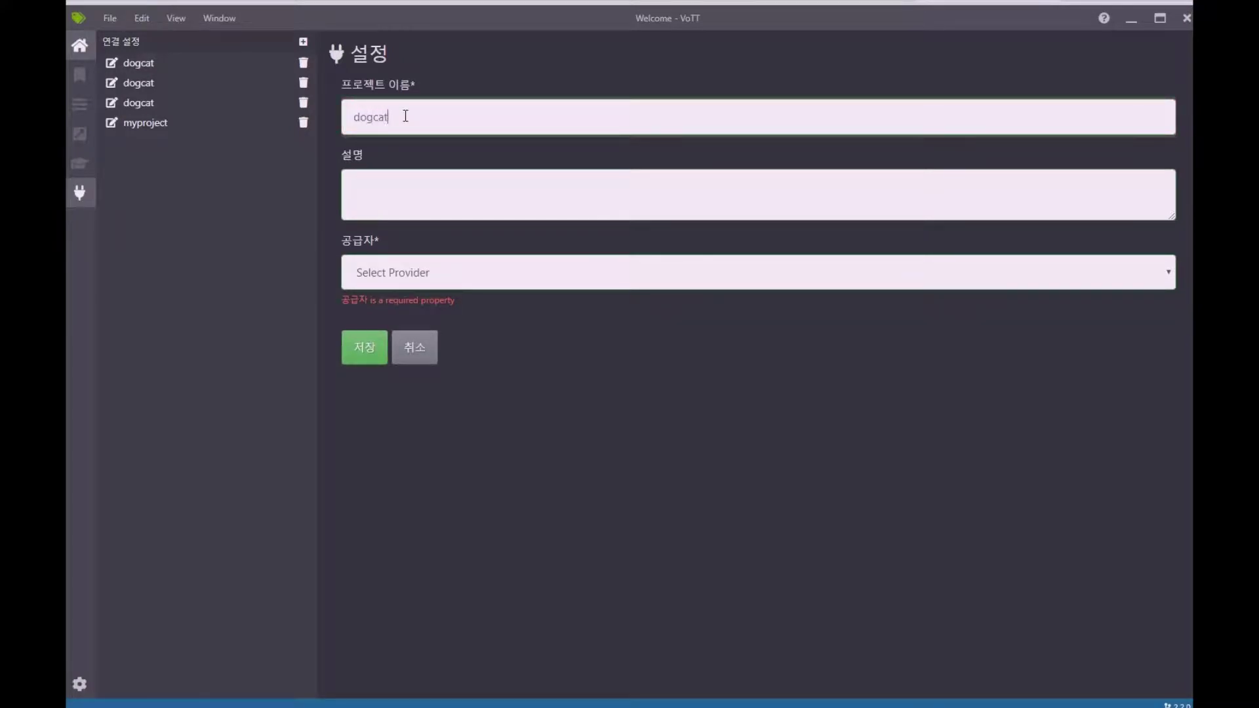
- Set the target connection's provider to the local file system (로컬 파일 시스템), choose the folder J:\vott, and save it
left_click(531, 275)
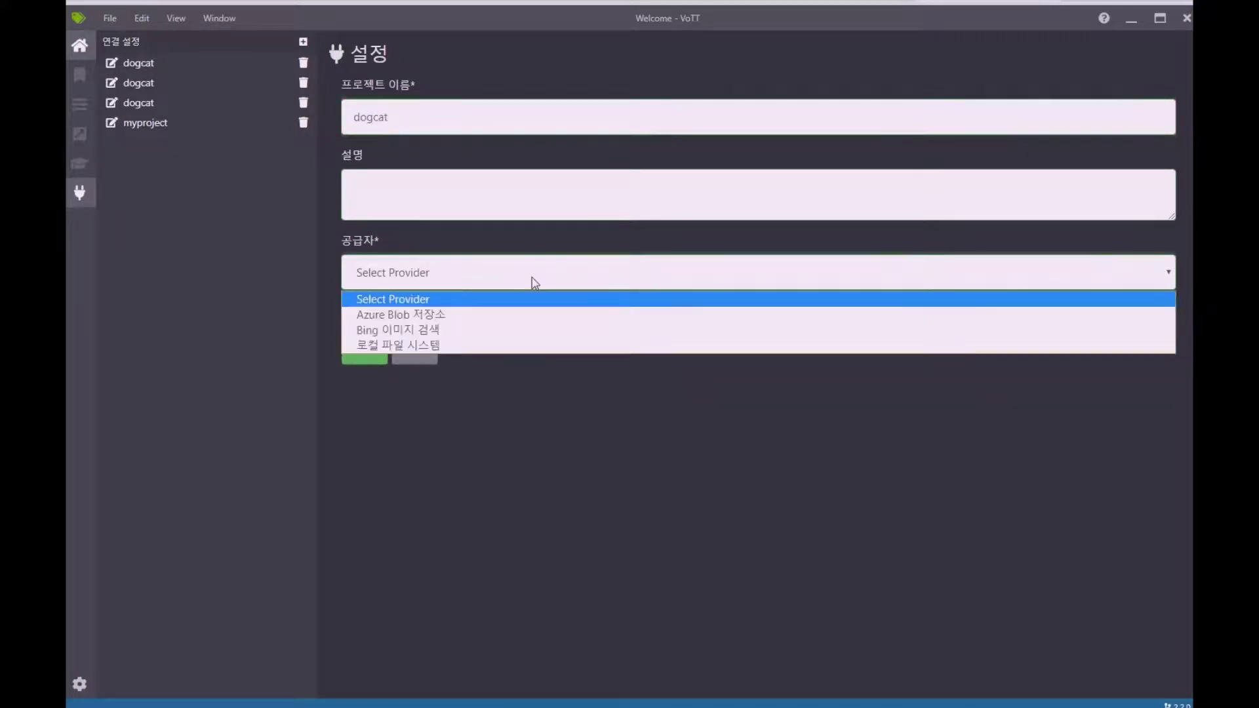
left_click(455, 342)
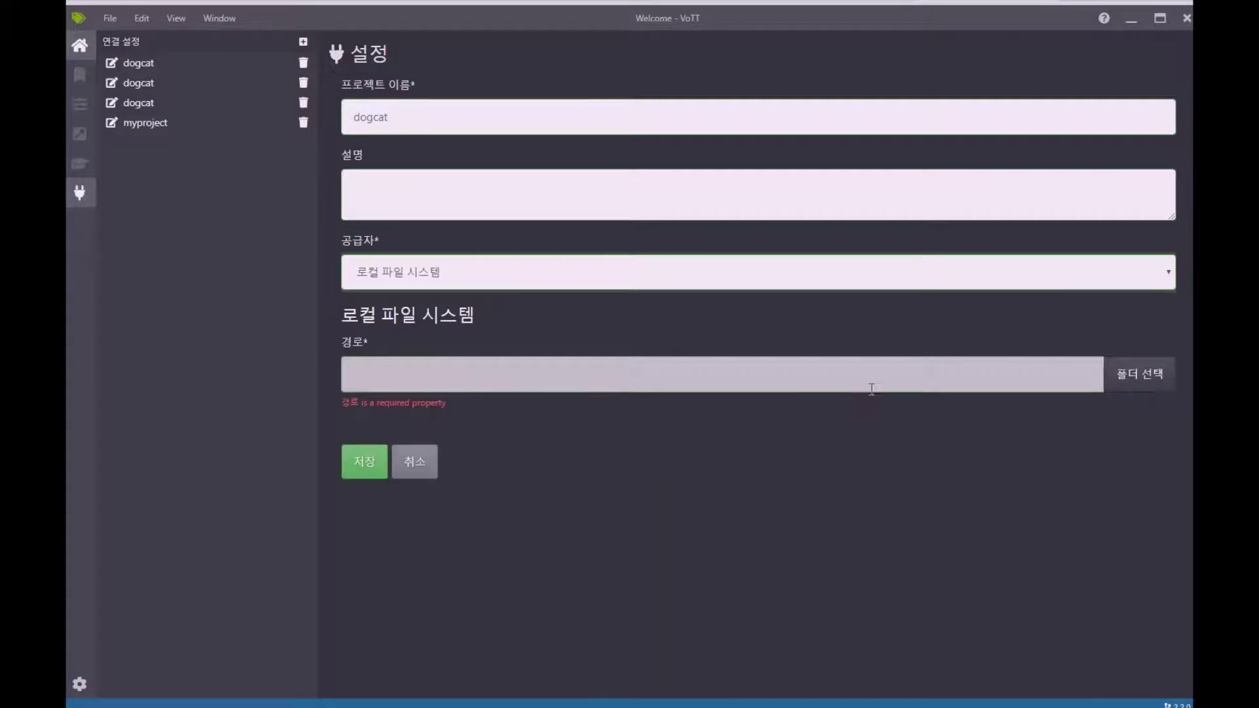
left_click(1113, 384)
left_click(442, 402)
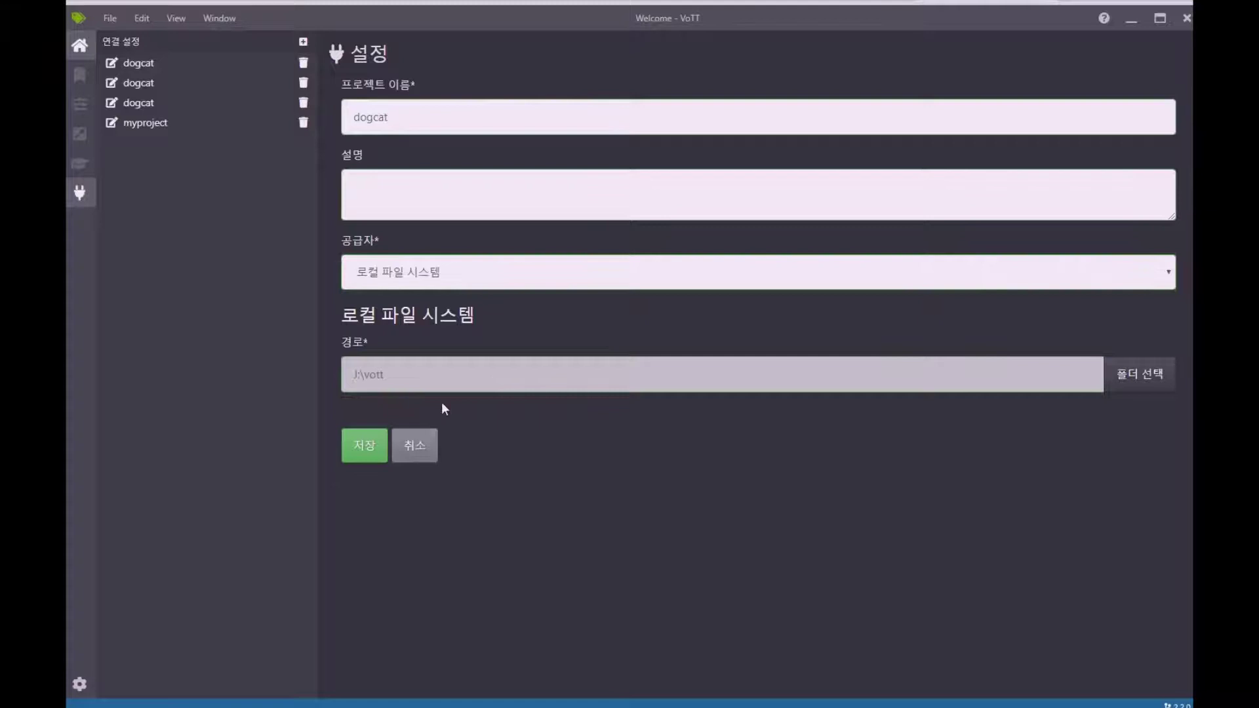
left_click(362, 448)
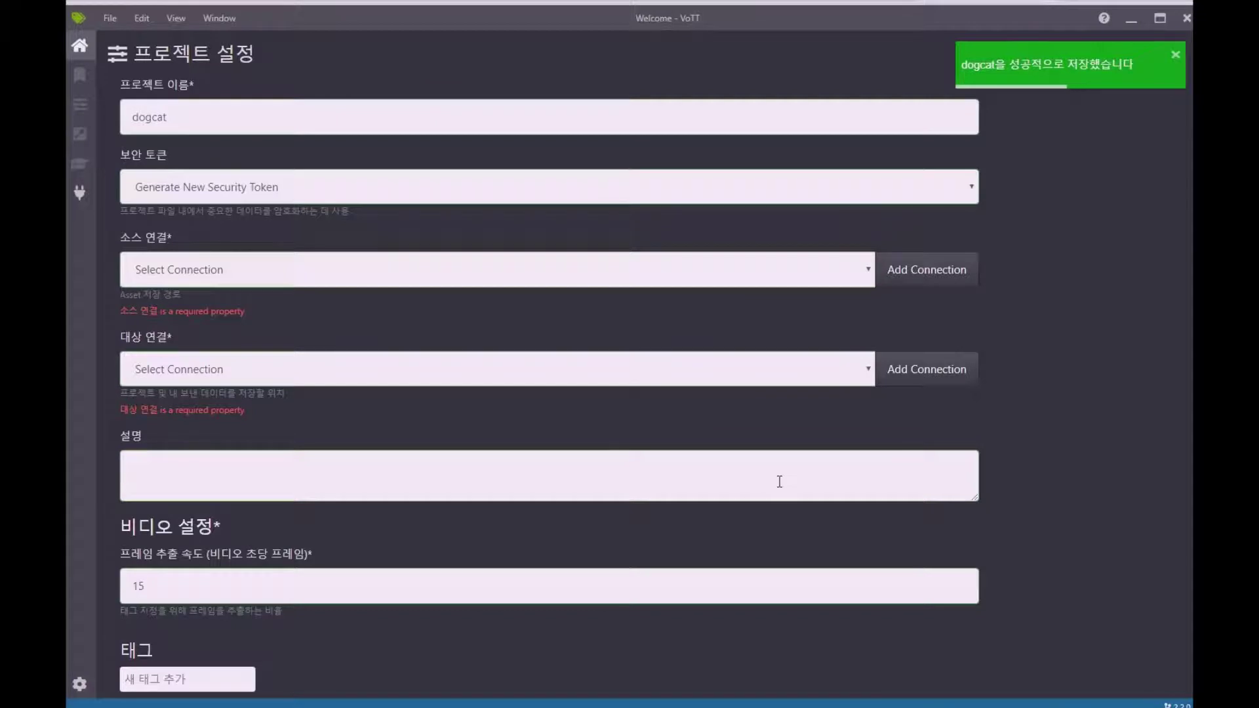
- Add the tags dog and cat to the project settings
scroll(332, 595, "down", 1)
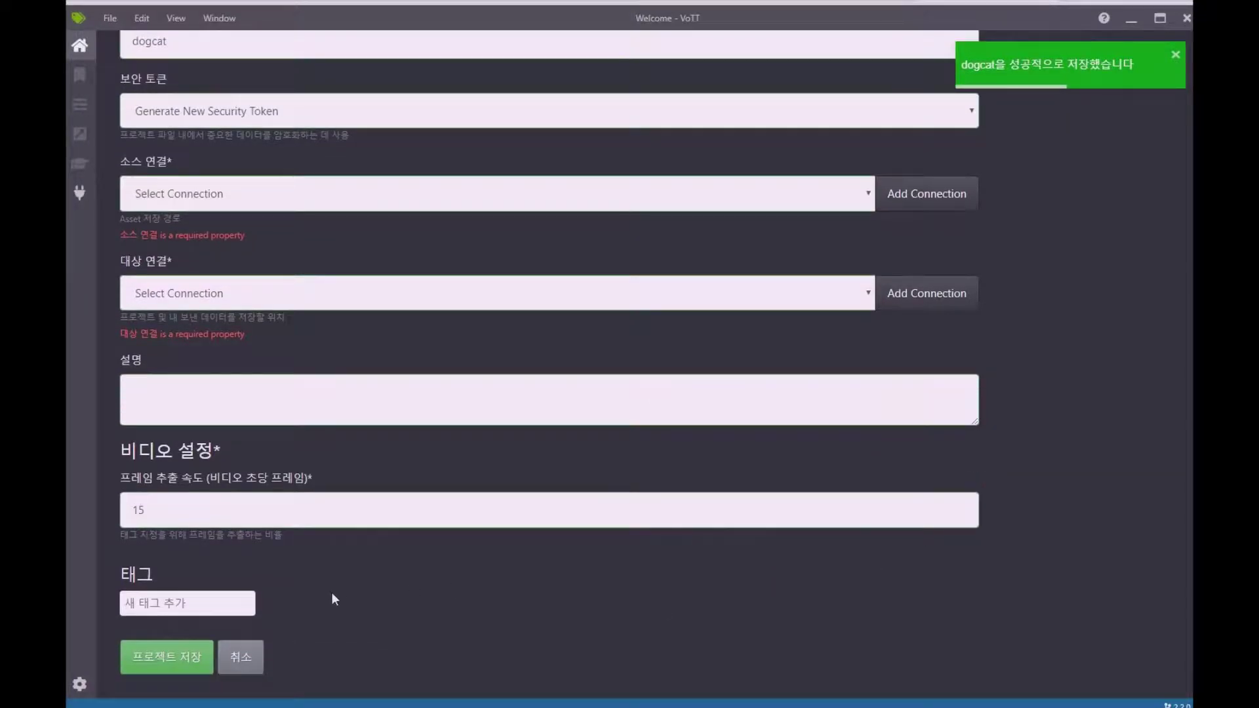
left_click(211, 606)
type("dog")
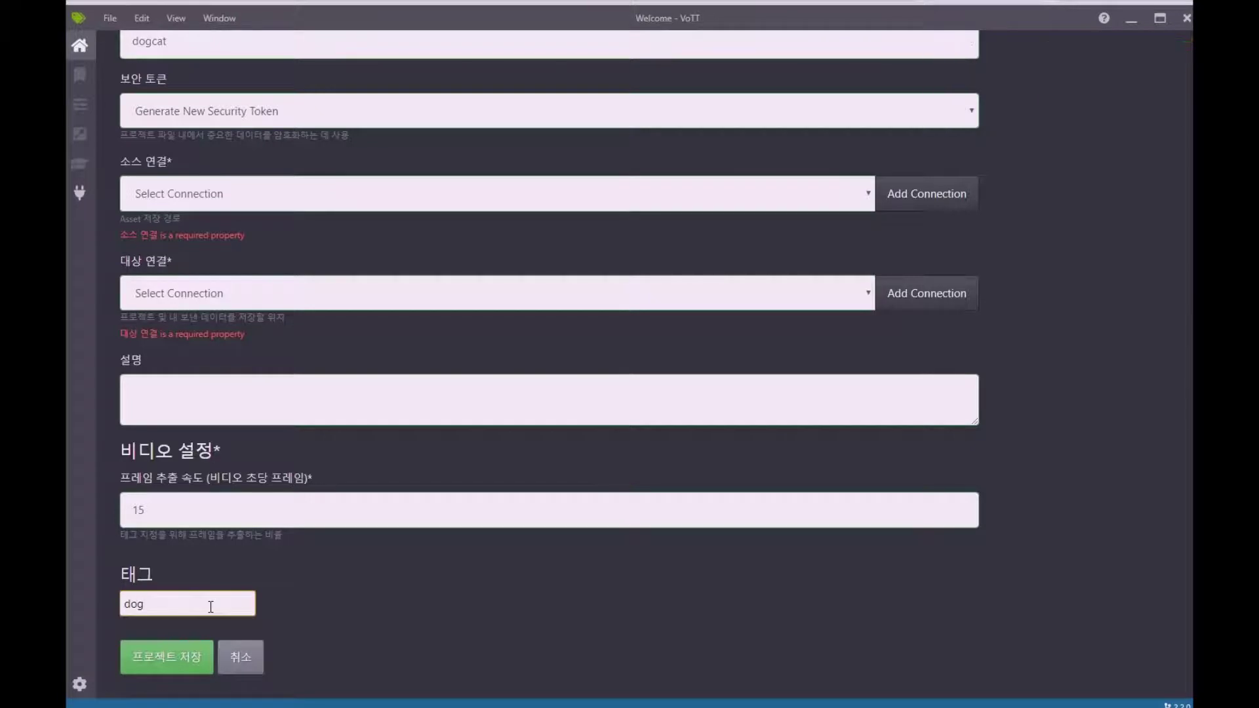
key("Return")
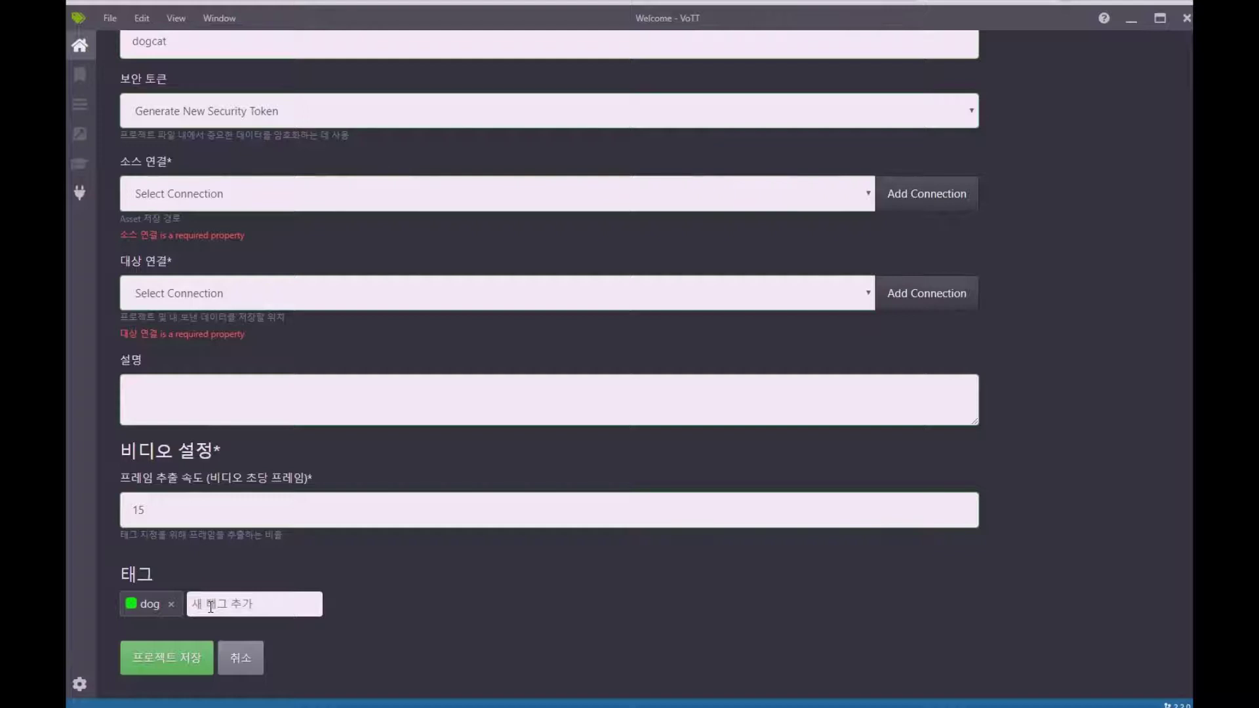
left_click(211, 606)
type("cat")
key("Return")
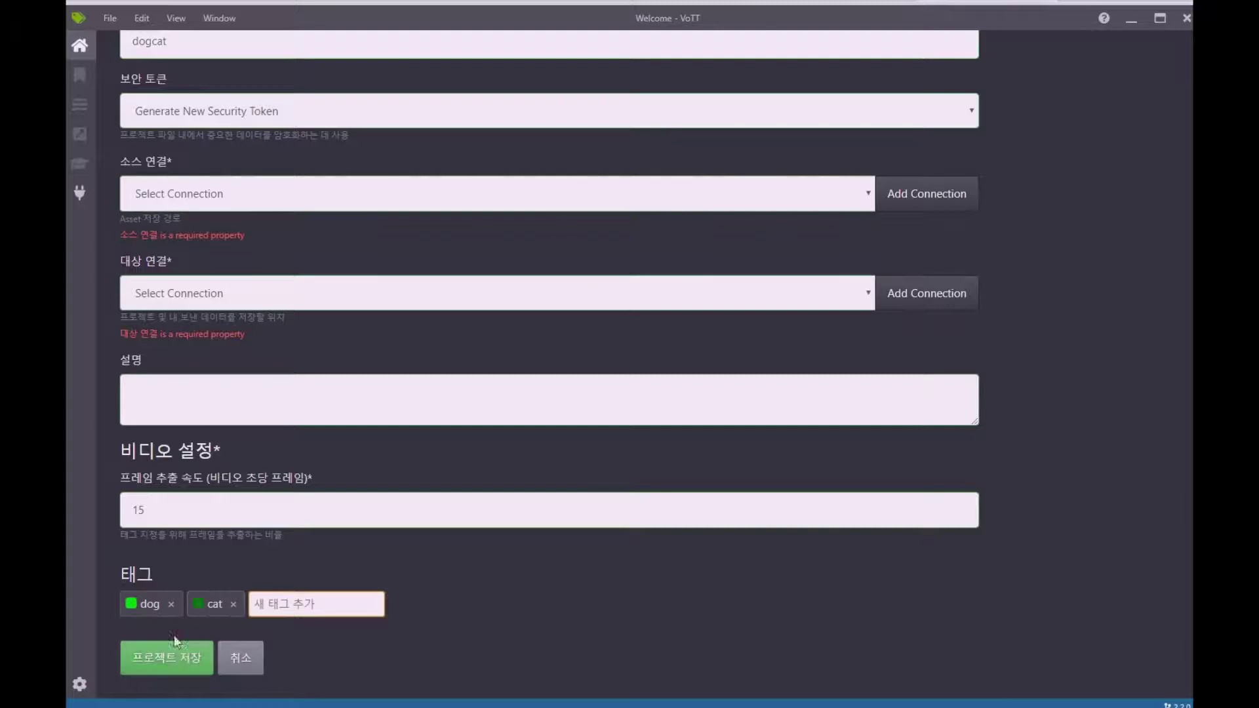
- Set the source and target connections to dogcat (J:\vott) and save the project under the name dogcat
left_click(159, 664)
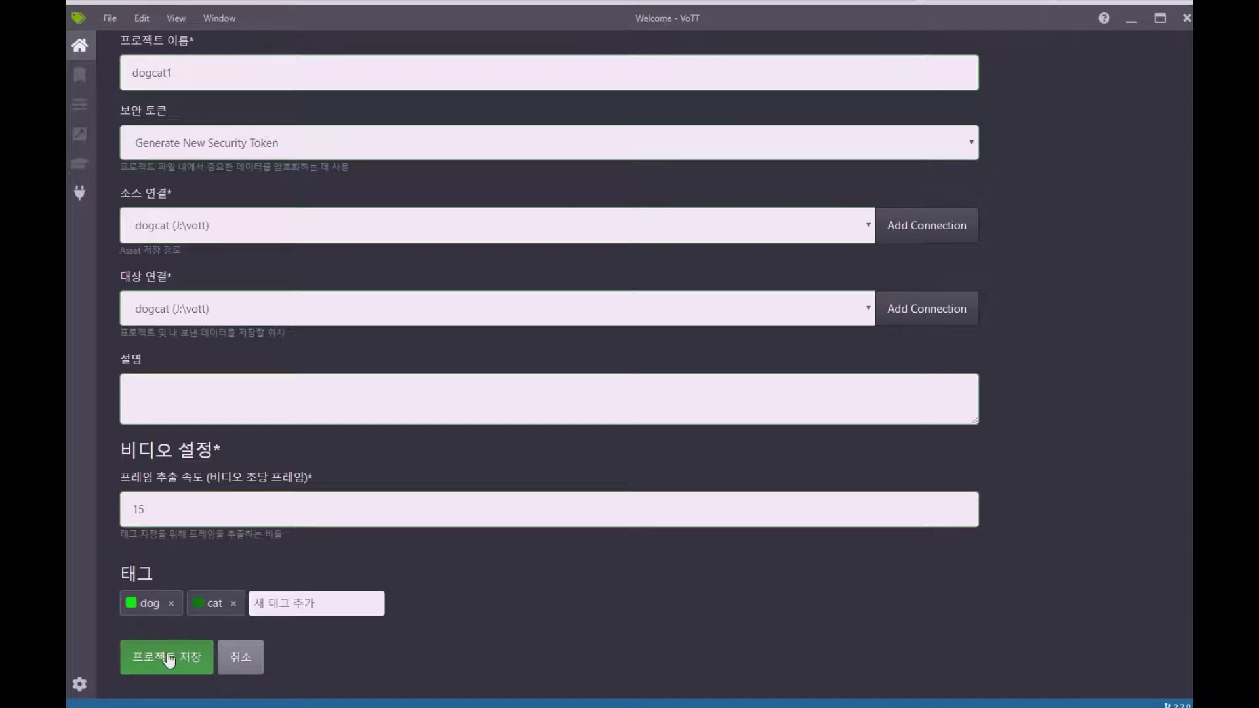
left_click(213, 80)
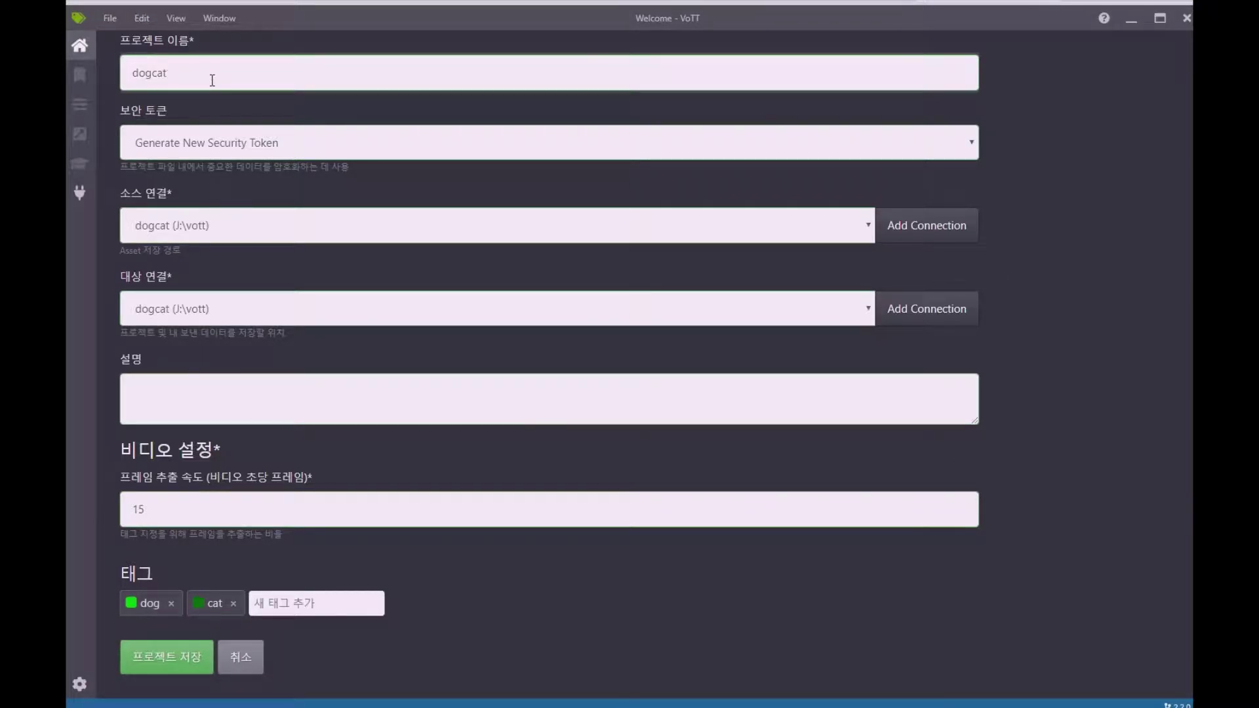
left_click(165, 658)
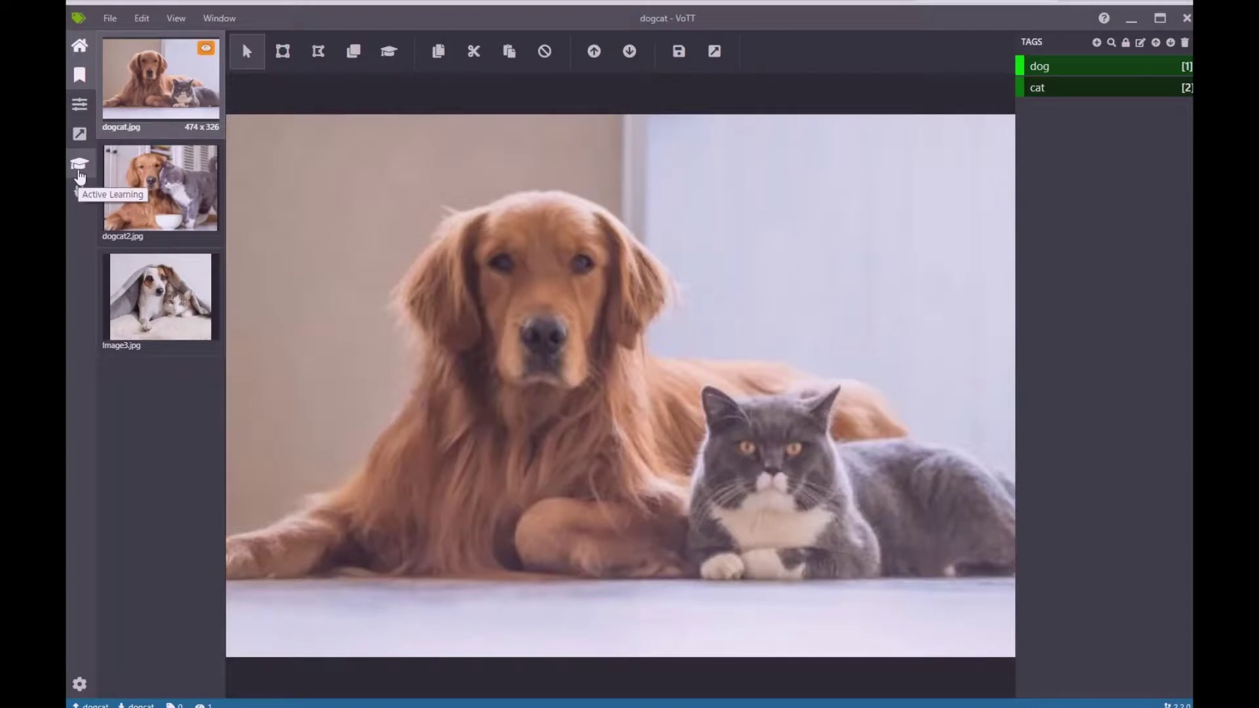
- Open the Active Learning settings, keep the pre-trained Coco SSD model (미리 학습된 Coco SSD) as the model provider, and save the project
left_click(80, 175)
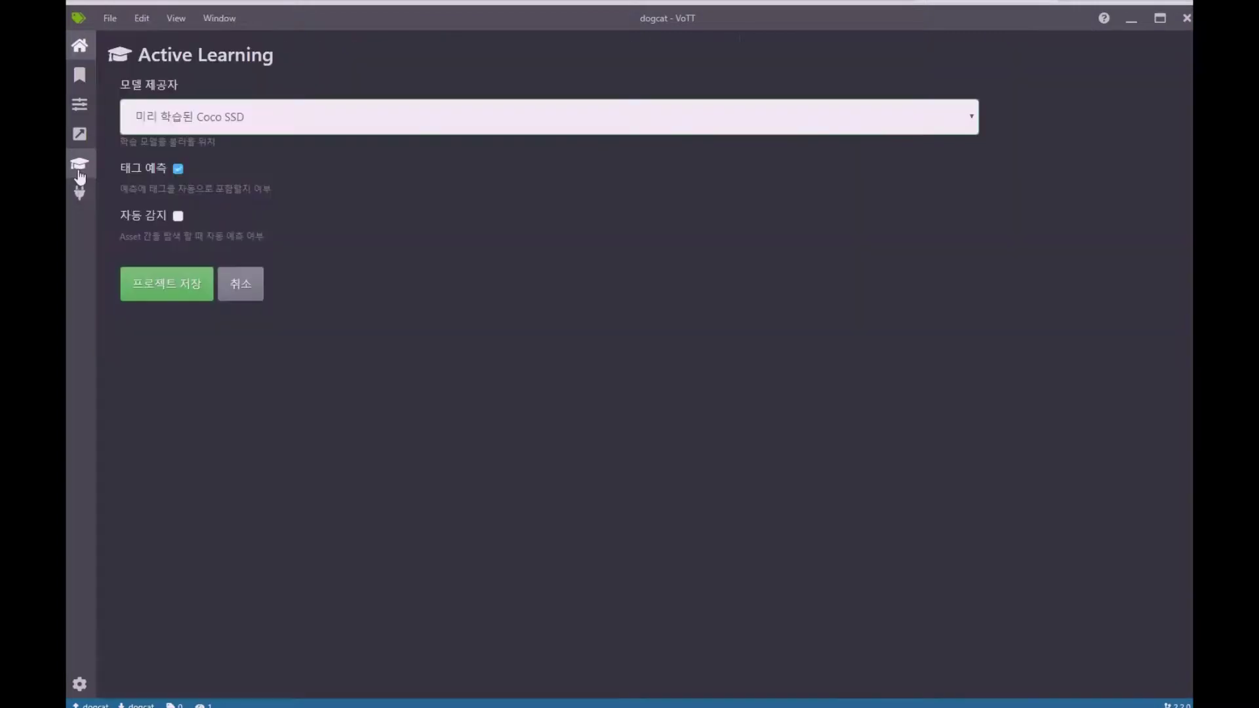
left_click(251, 119)
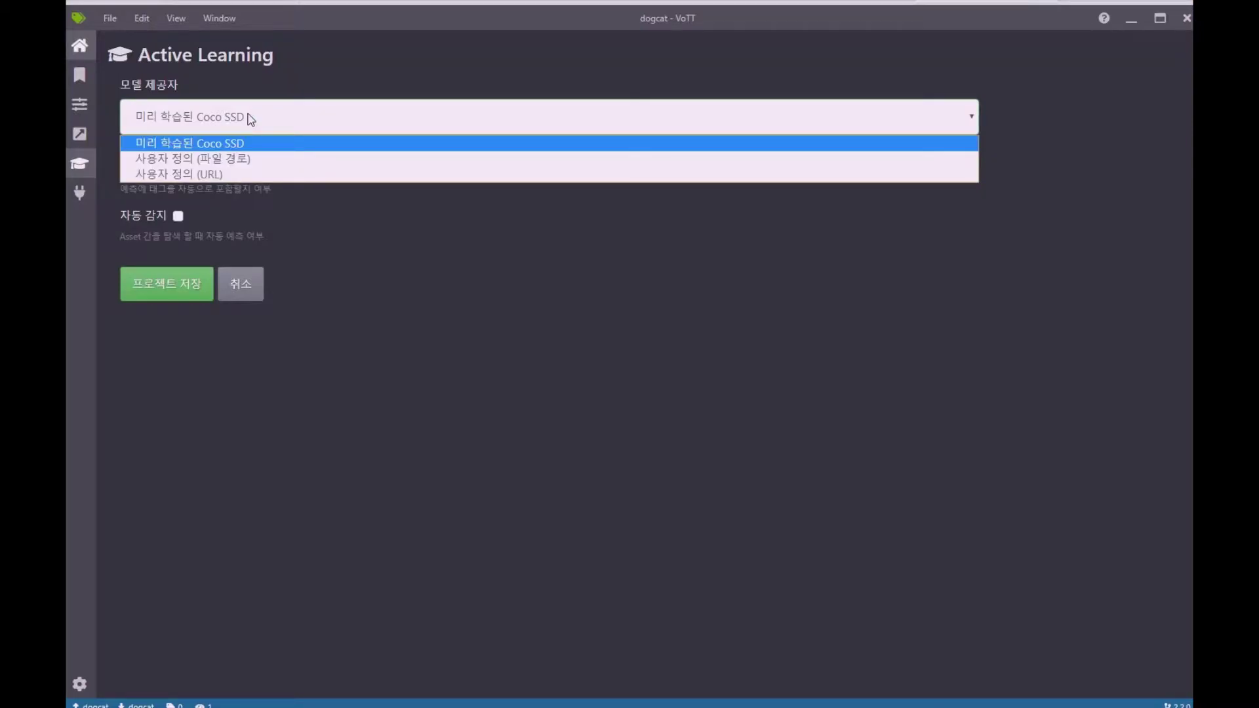
left_click(250, 119)
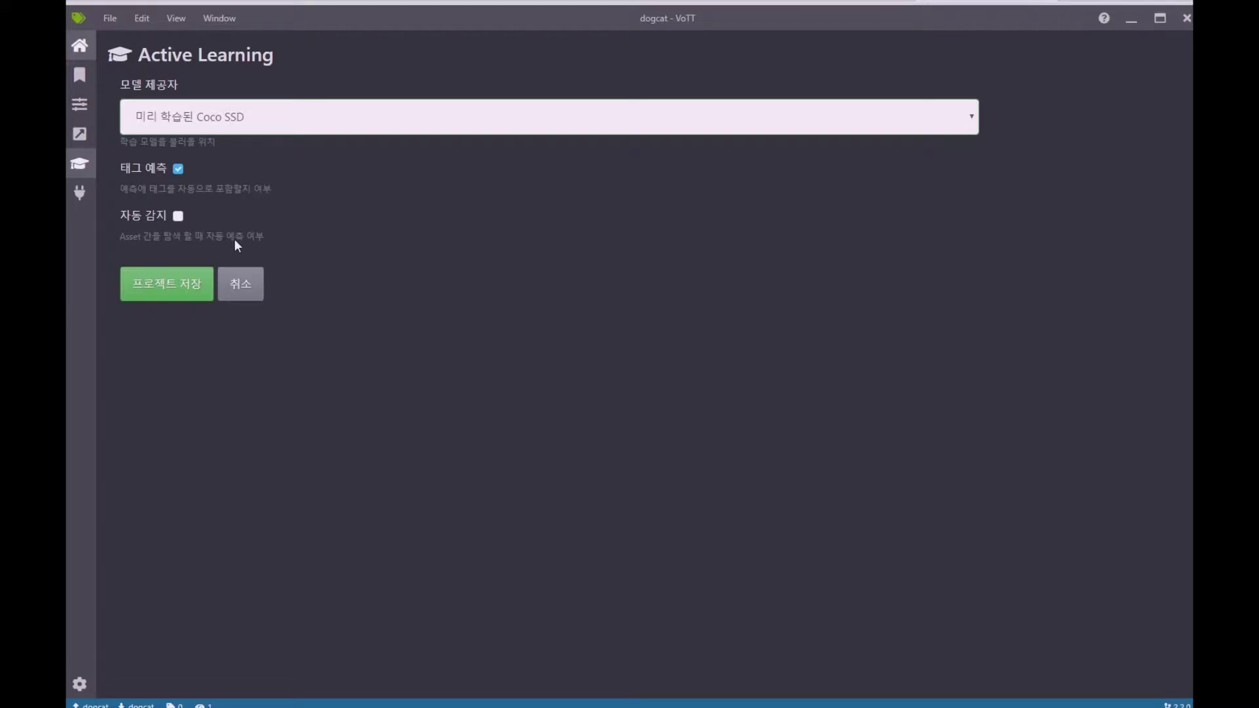
left_click(169, 288)
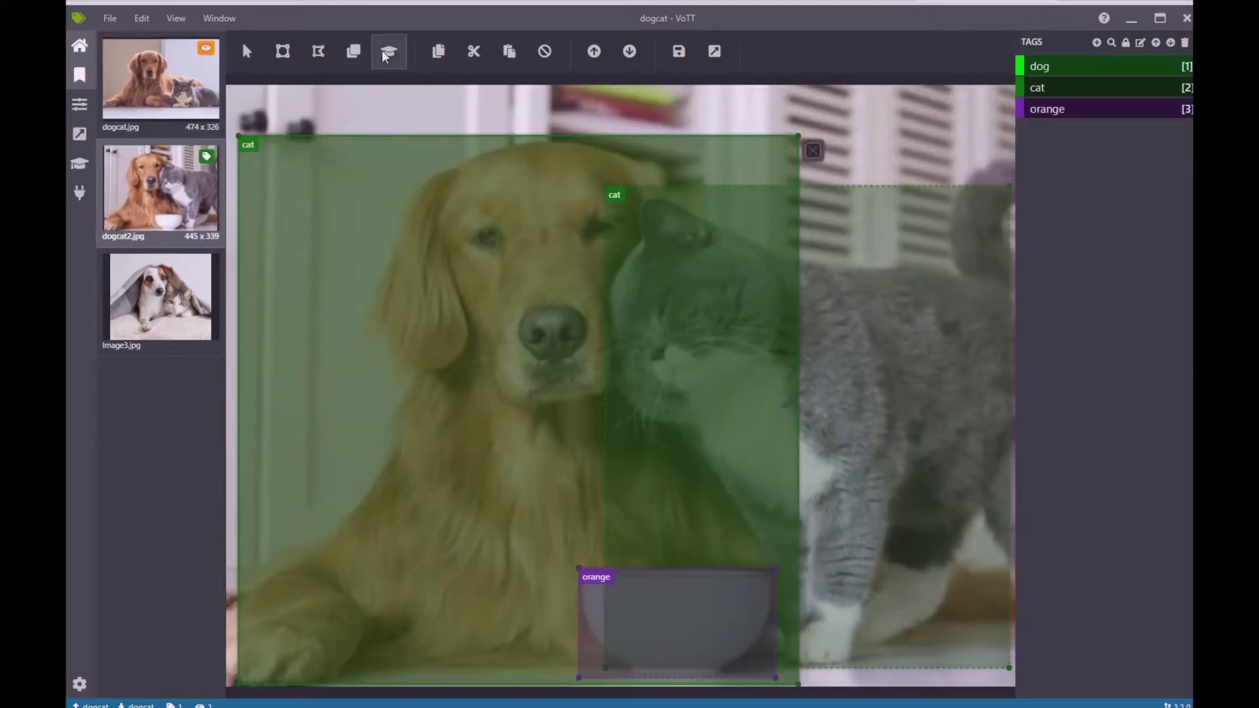
- Examine the cat and orange regions detected on dogcat2.jpg to check their tags
left_click(643, 239)
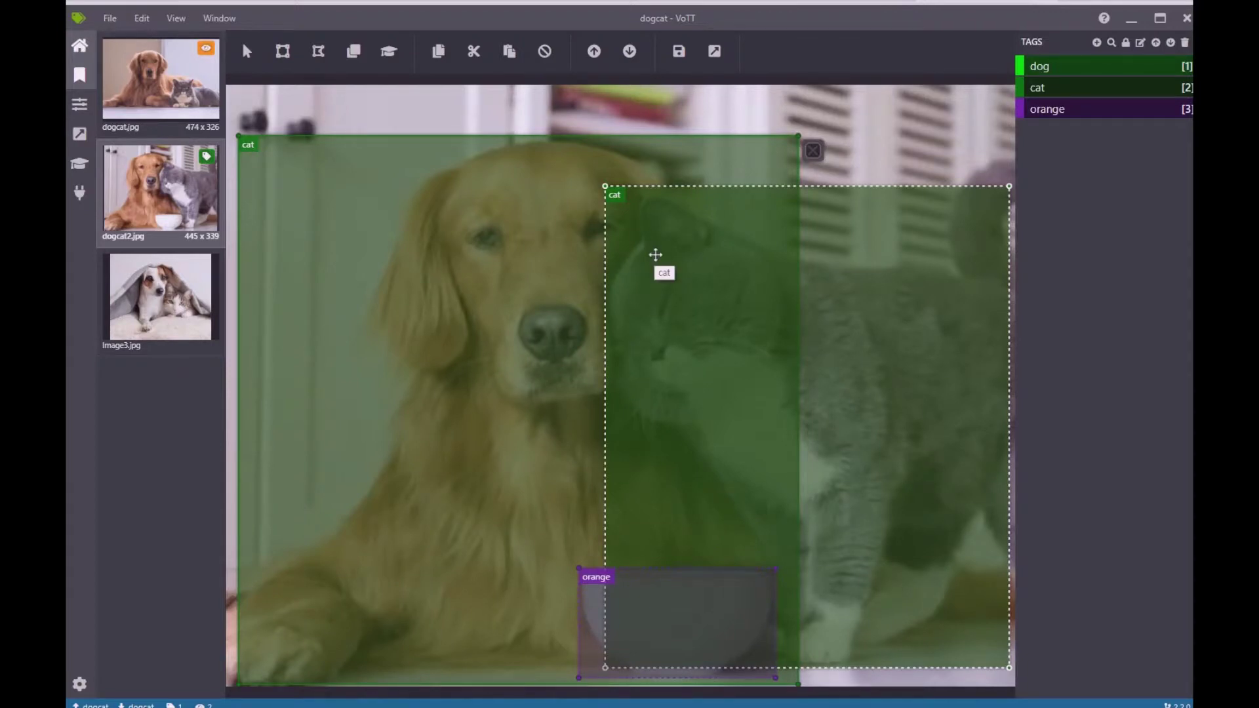
left_click(554, 256)
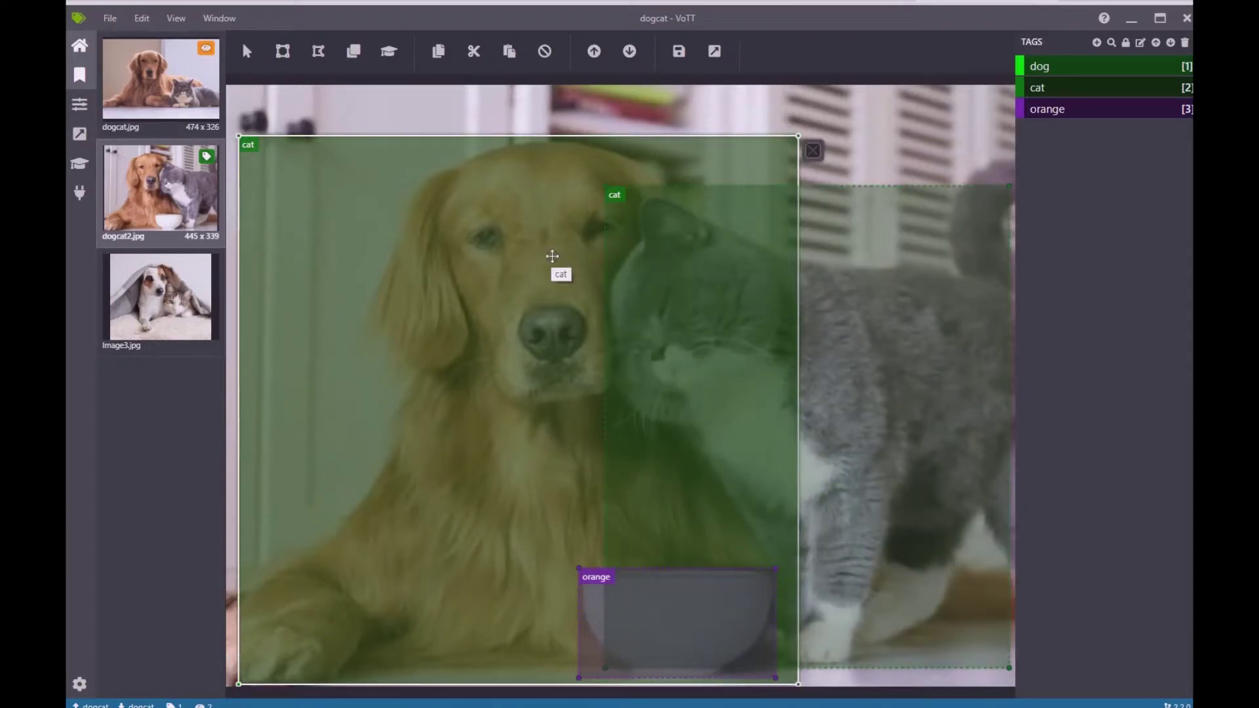
left_click(608, 511)
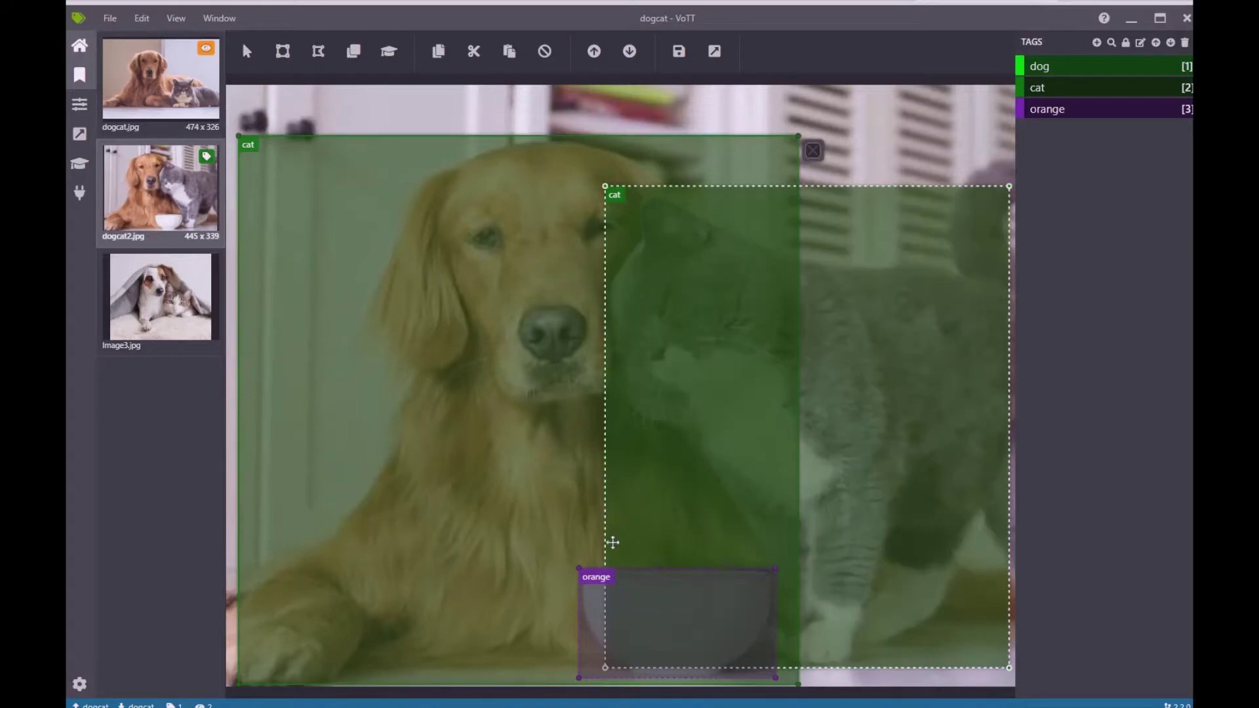
left_click(611, 579)
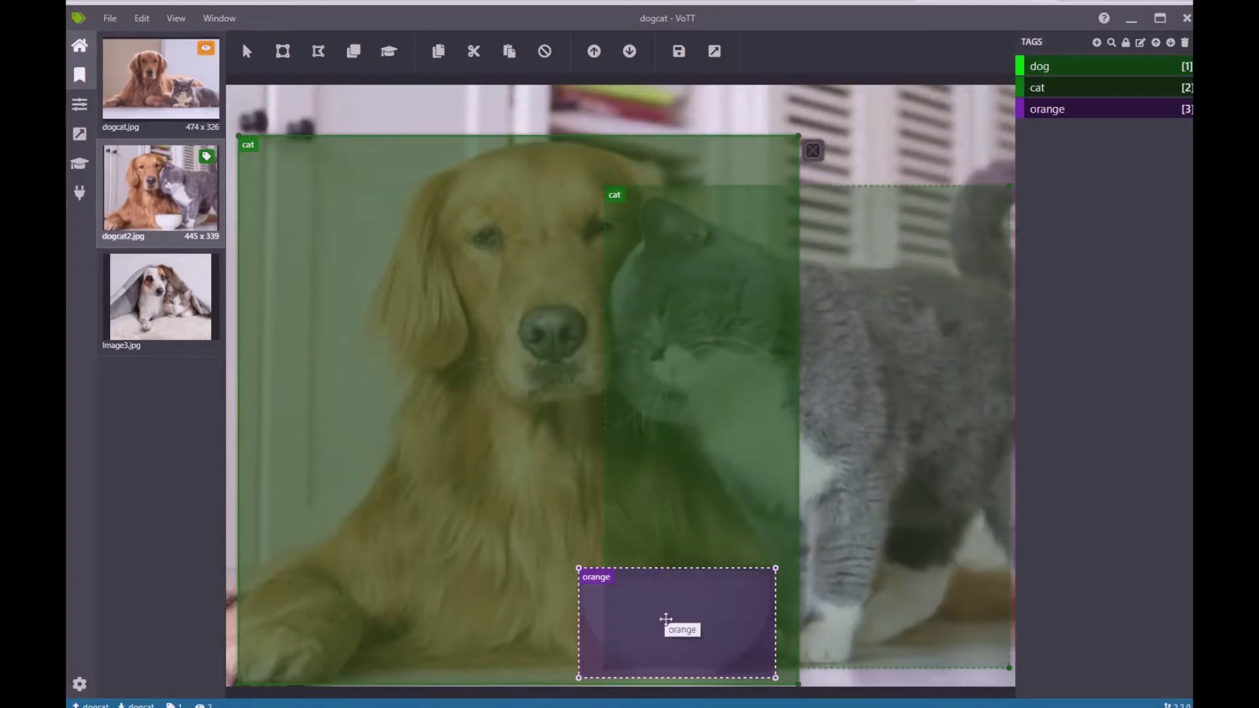
- Run Active Learning detection on Image3.jpg and on dogcat.jpg
left_click(189, 322)
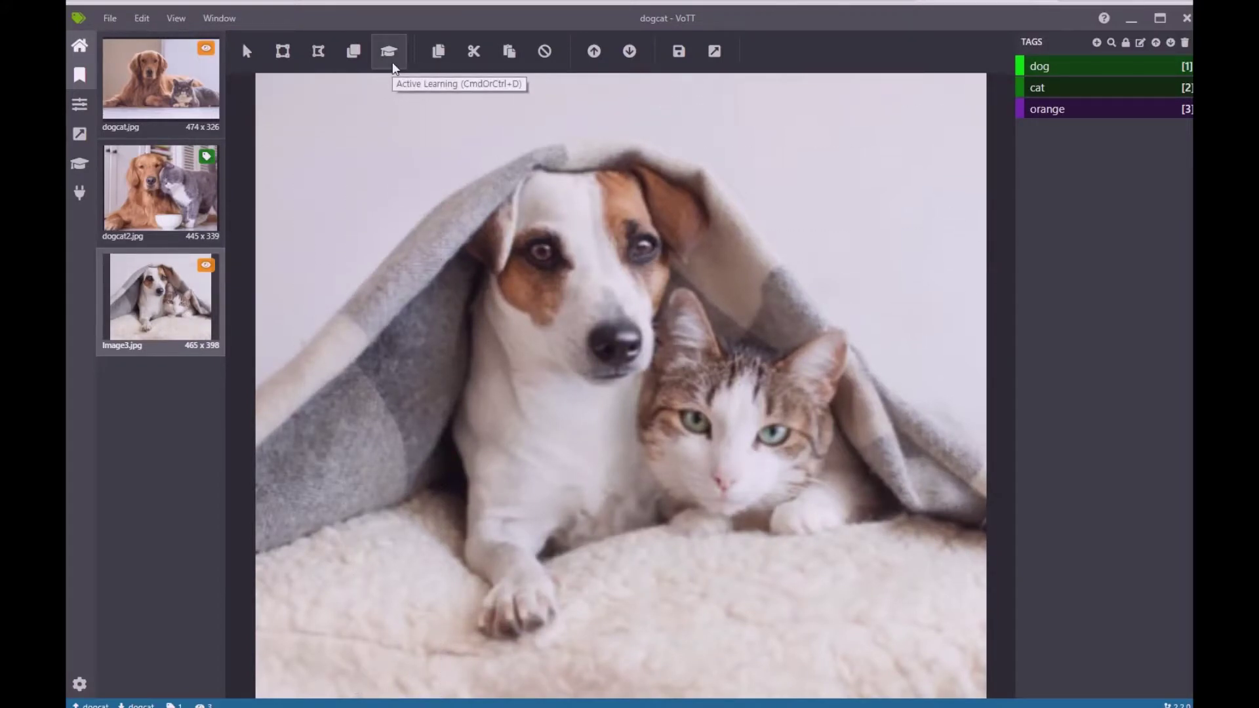
left_click(389, 52)
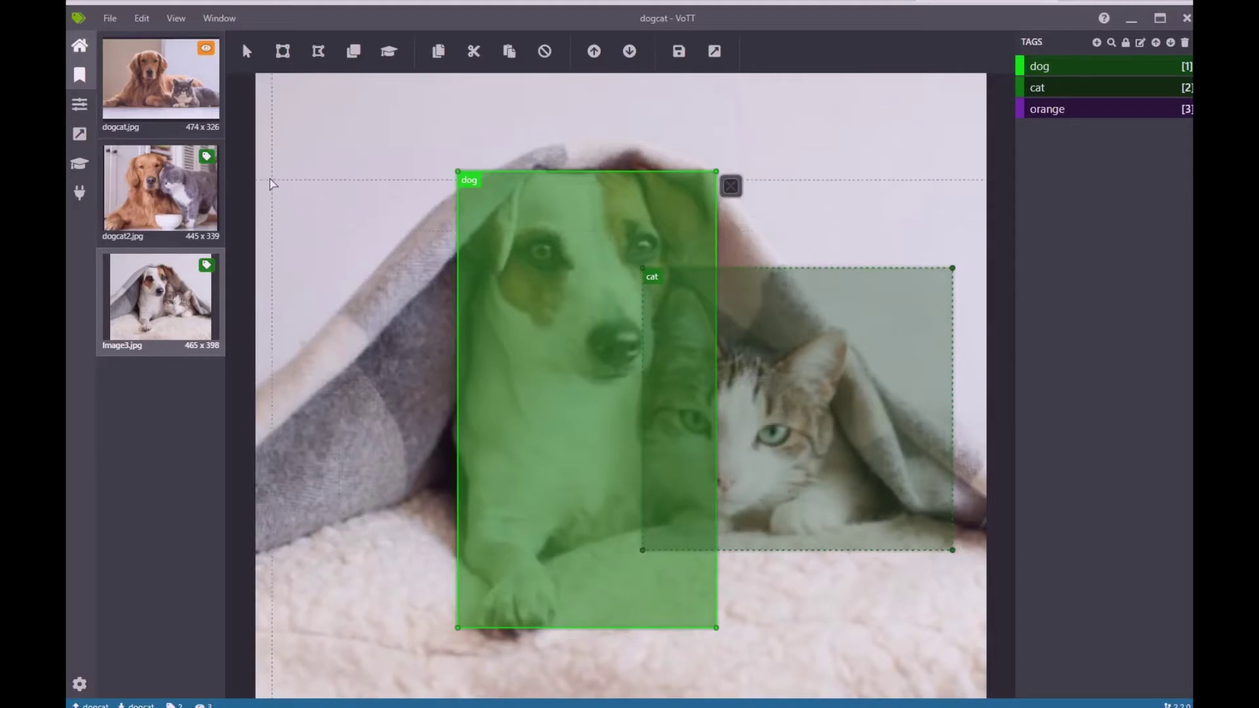
left_click(179, 99)
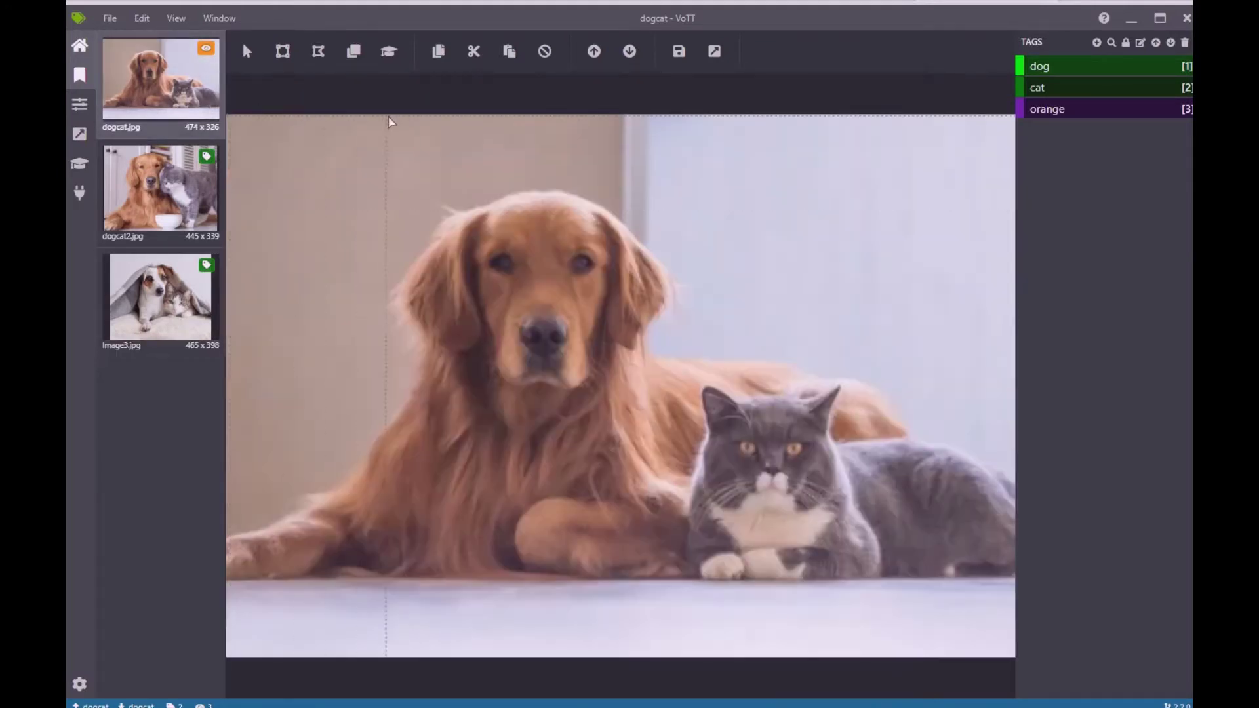
left_click(390, 52)
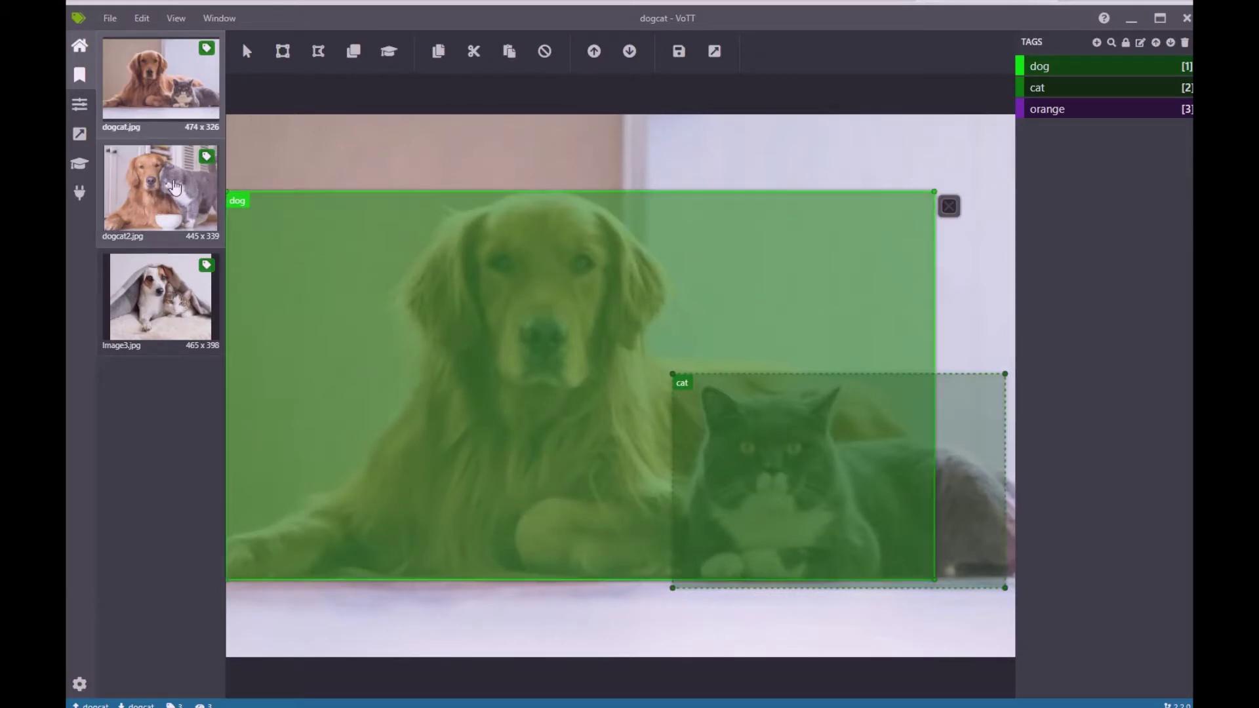
- Delete the wrongly detected orange region around the bowl in dogcat2.jpg
left_click(207, 162)
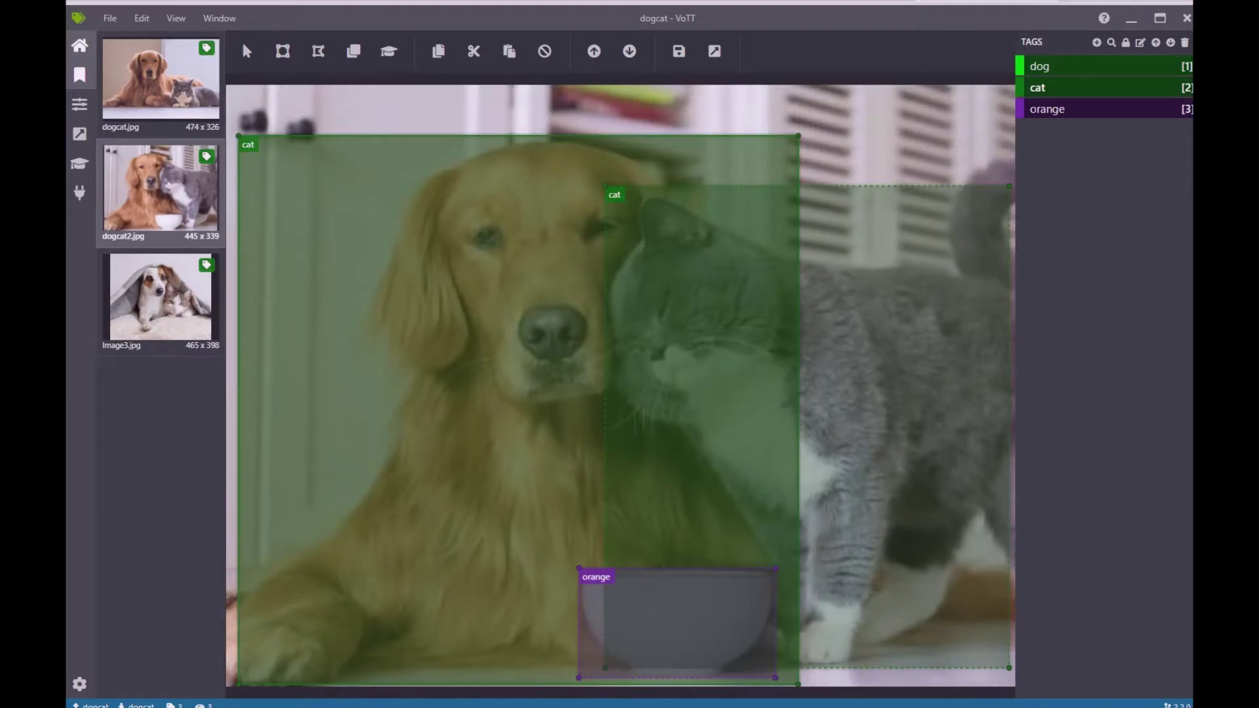
left_click(643, 584)
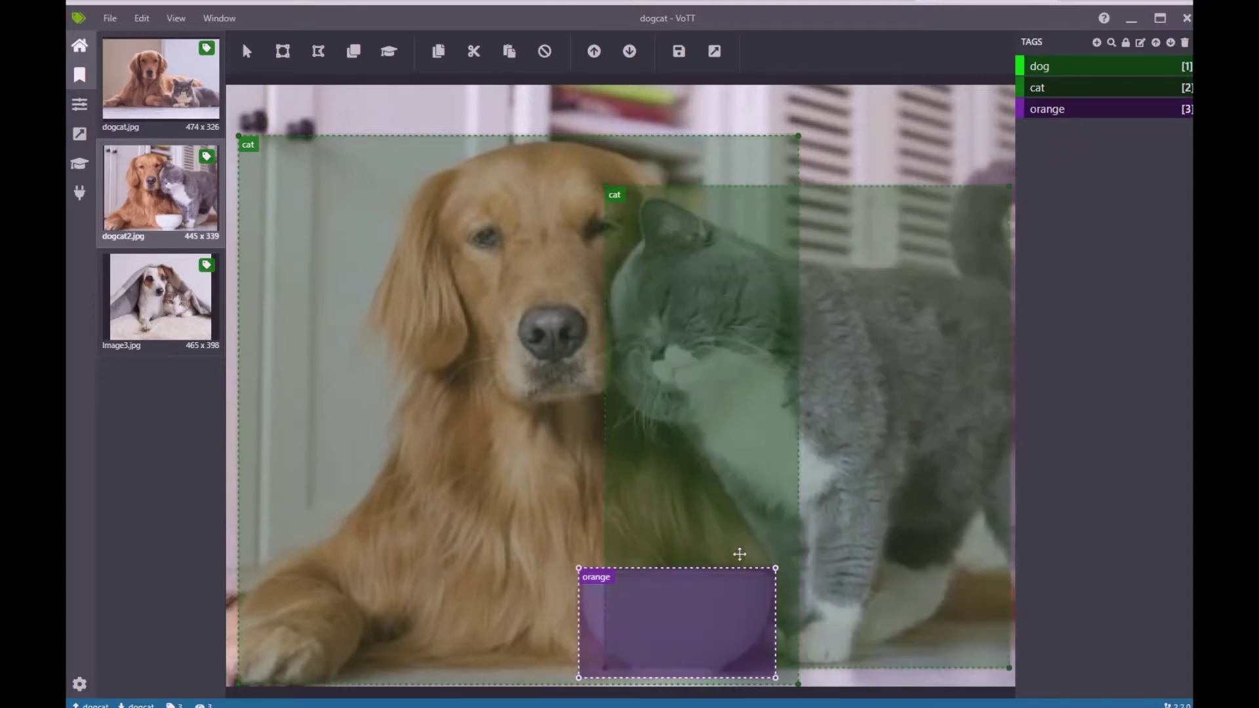
left_click(738, 602)
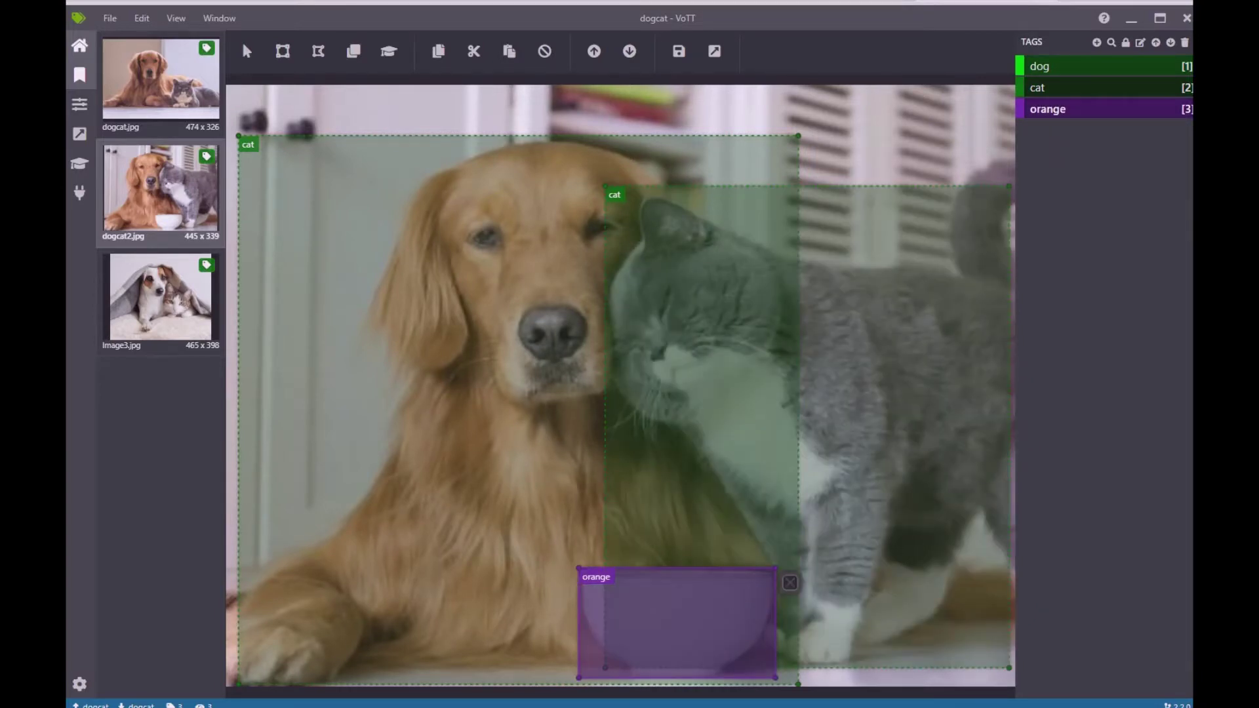
key("Delete")
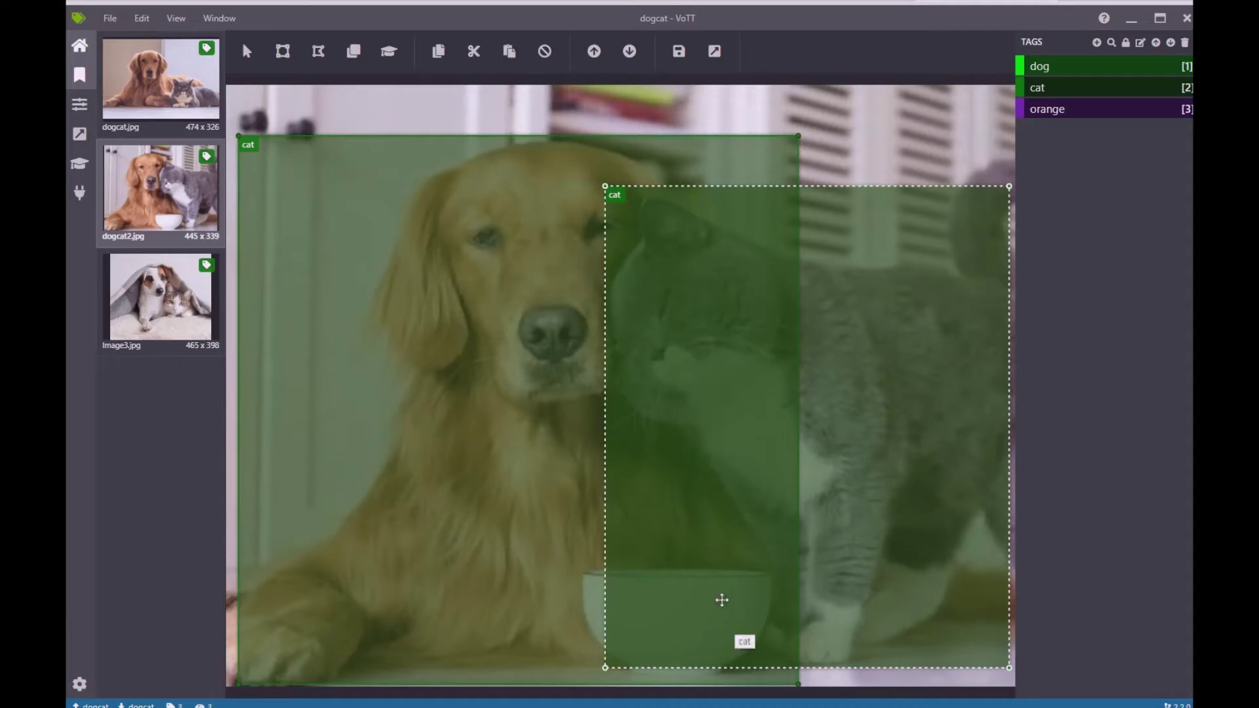
left_click(712, 625)
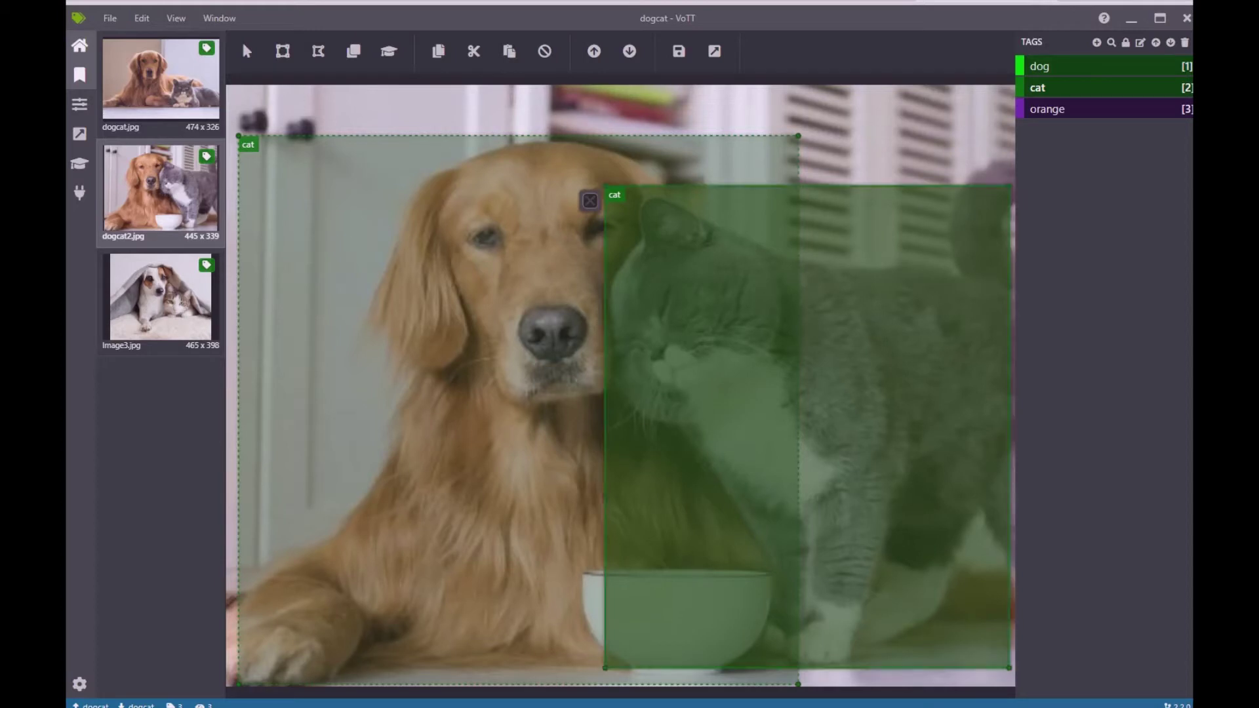
- Set the export provider to Pascal VOC, adjust the test/training split, and return to the labelling view
left_click(80, 139)
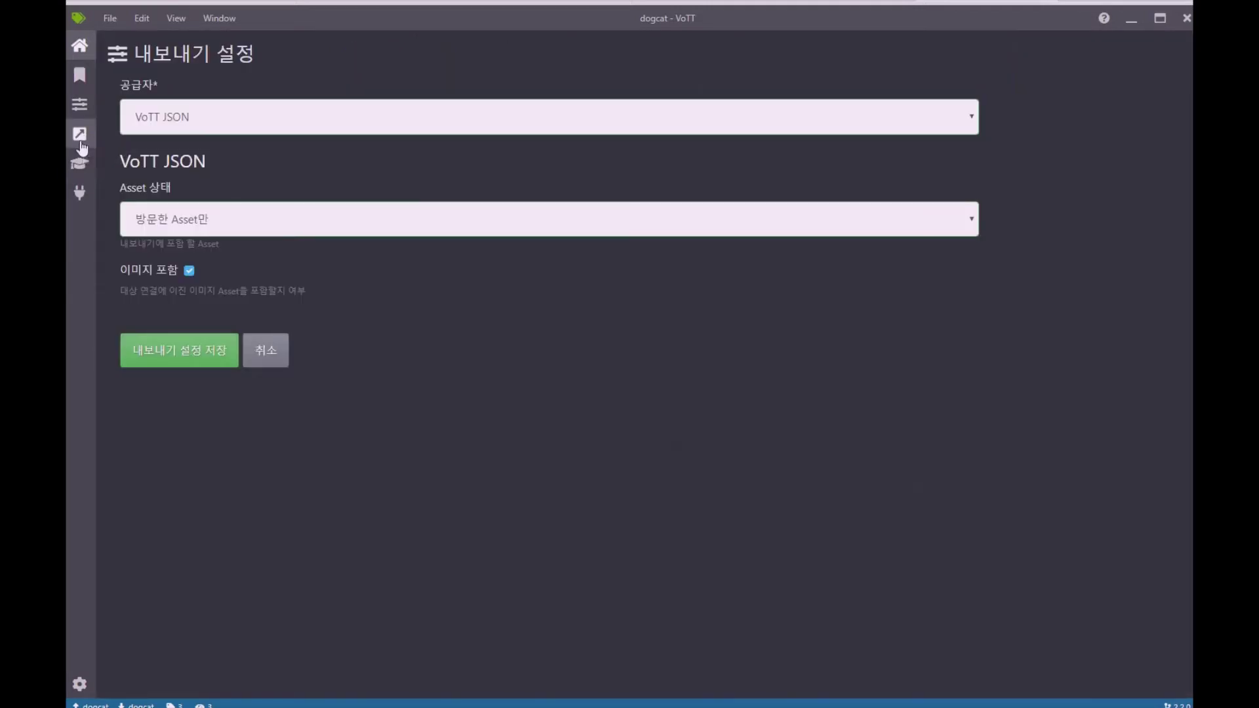
left_click(262, 122)
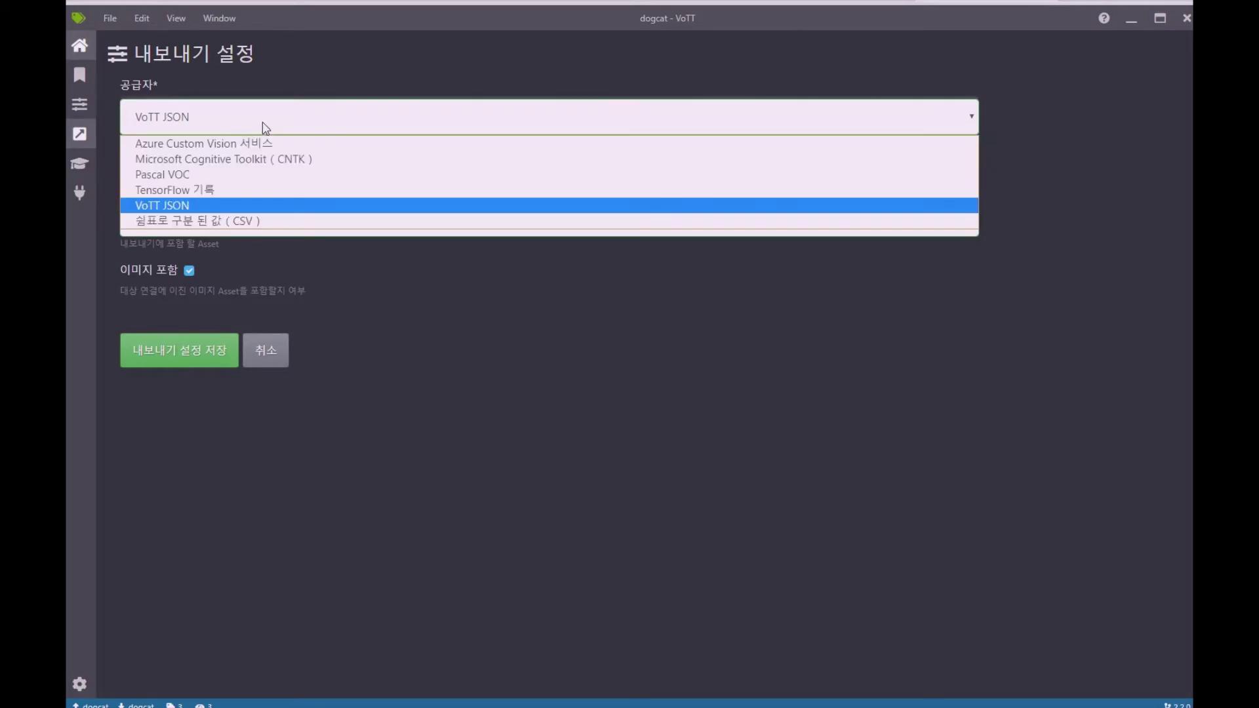
left_click(263, 122)
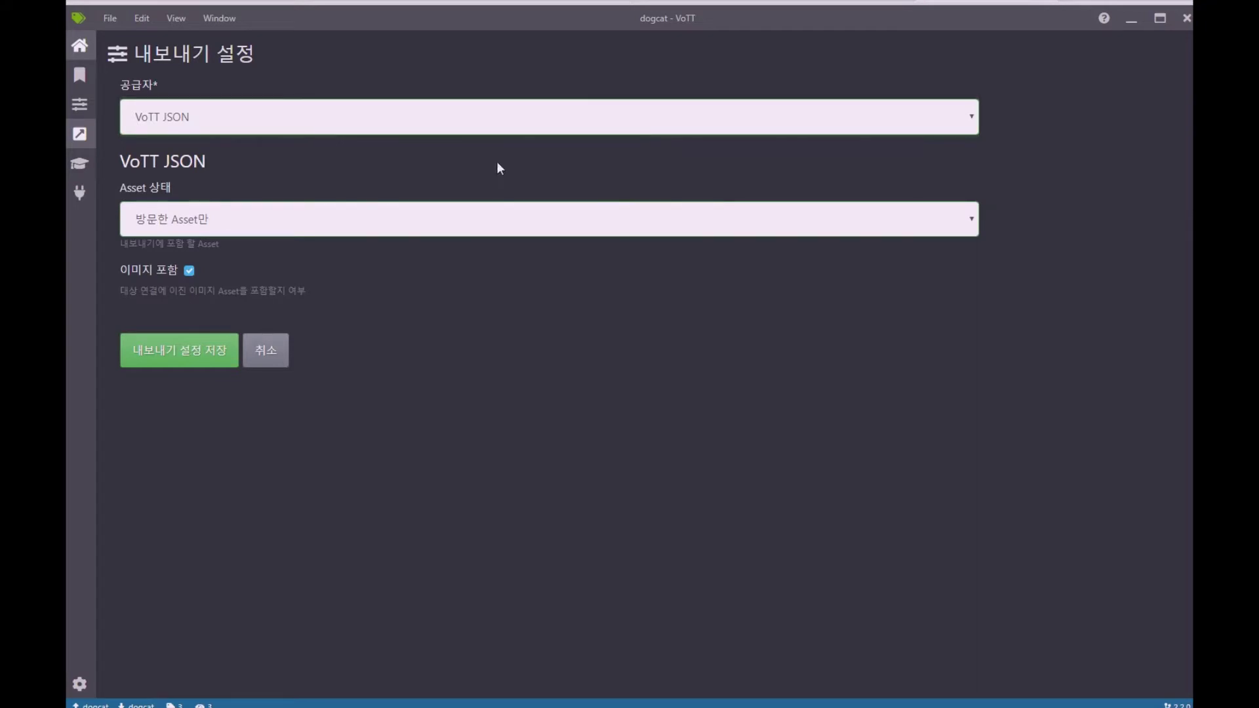
left_click(495, 131)
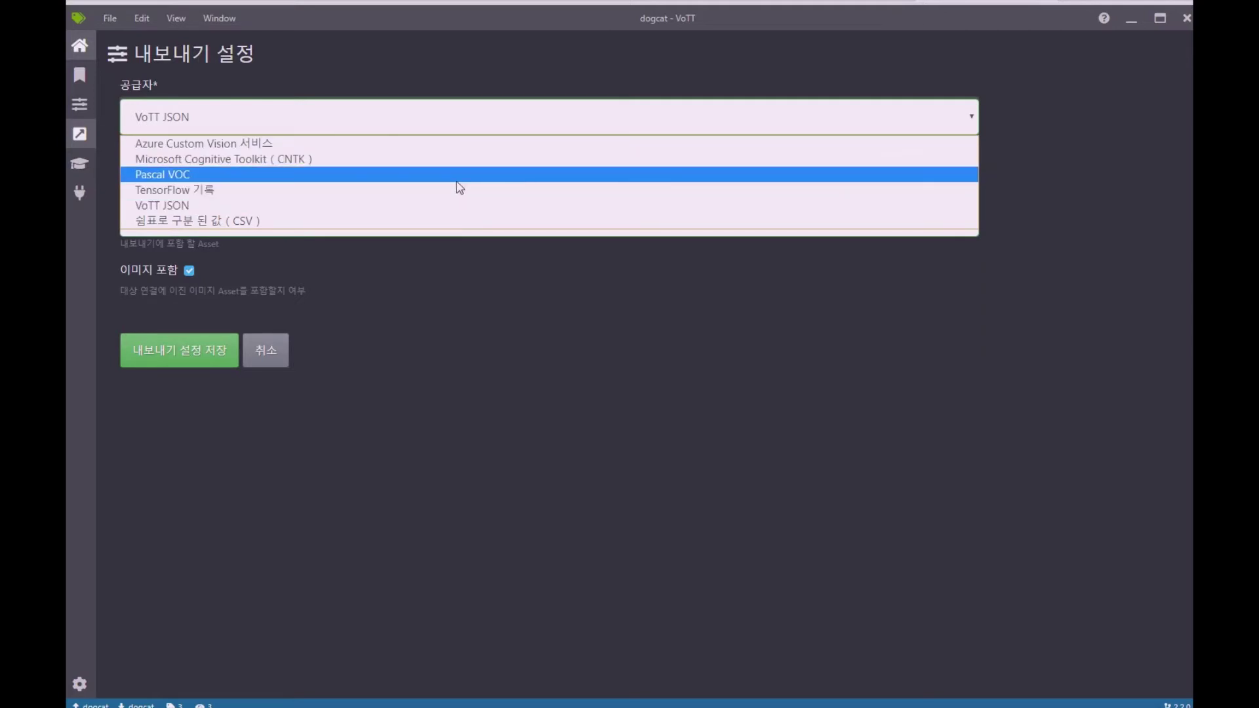
left_click(300, 185)
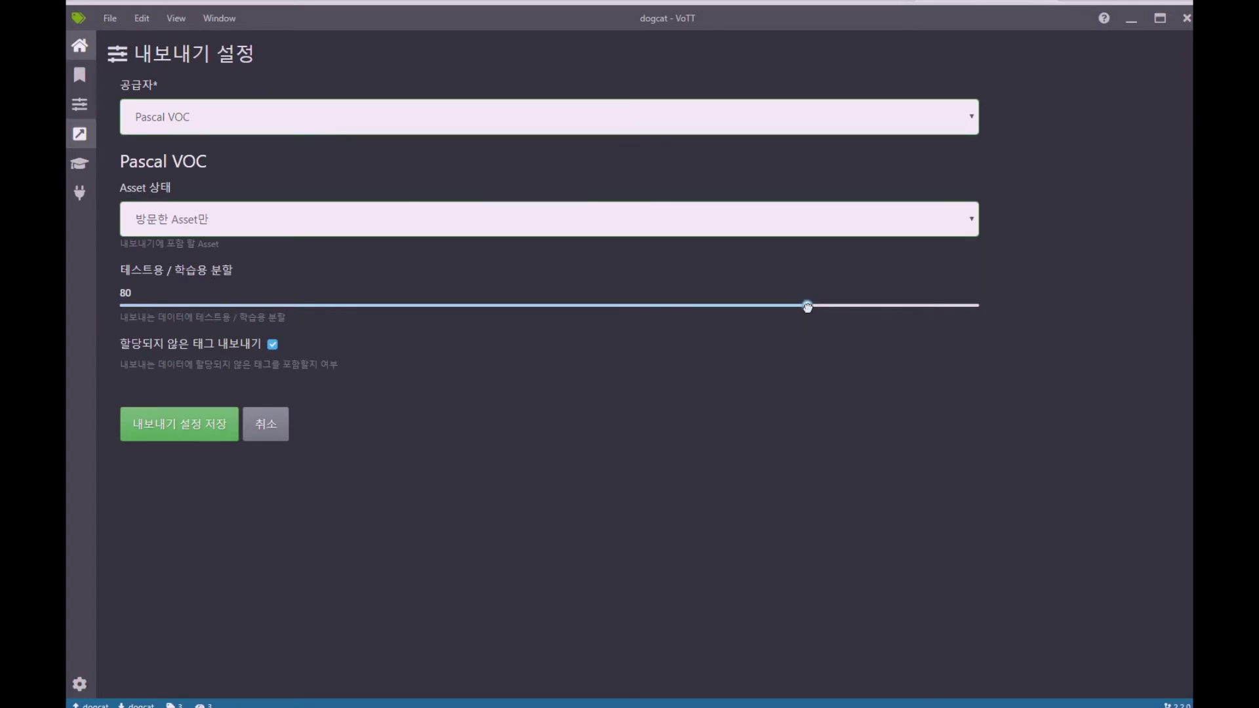
left_click_drag(807, 305, 833, 305)
left_click(80, 75)
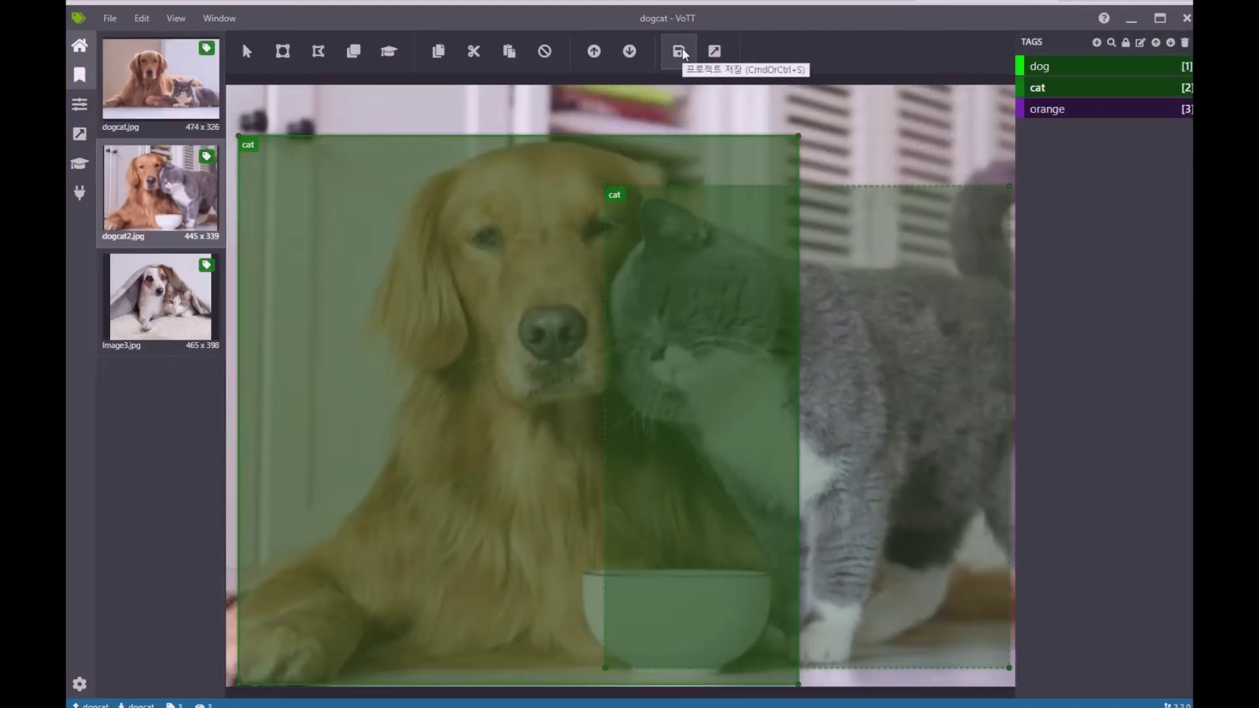
- Export the project, switch to File Explorer, and open the dogcat-PascalVOC-export folder in J:\vott
left_click(730, 62)
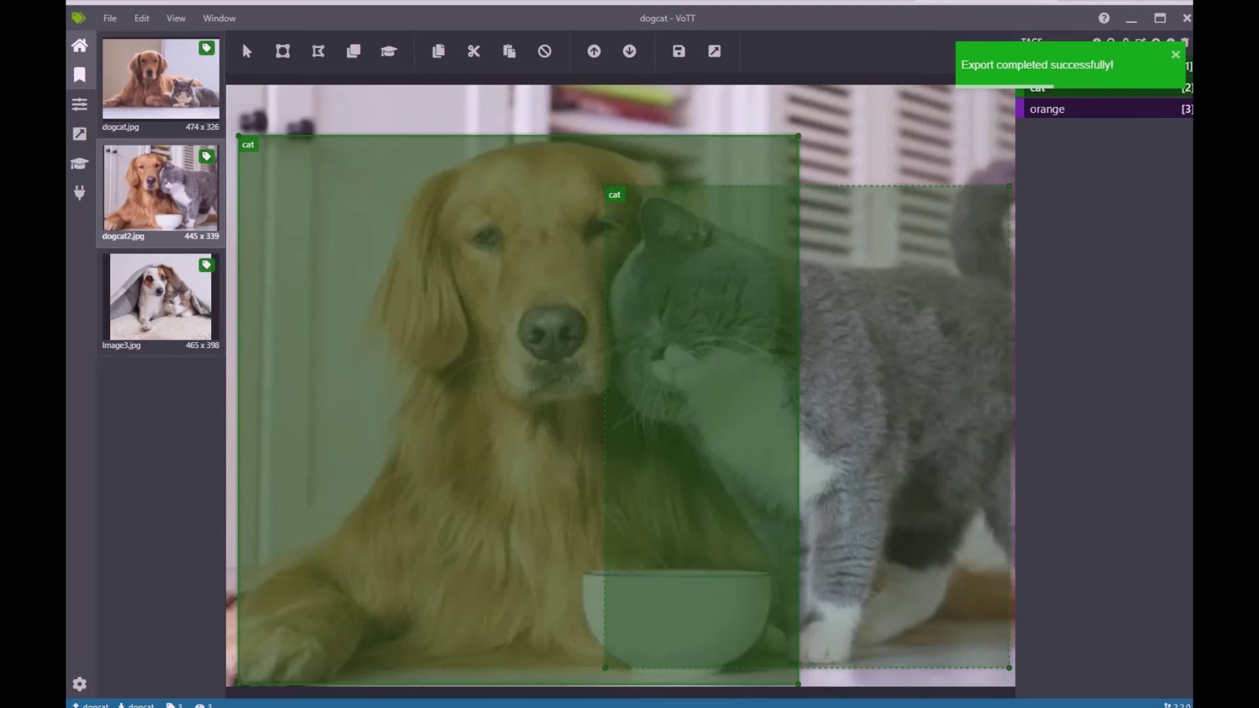
key("alt+Tab")
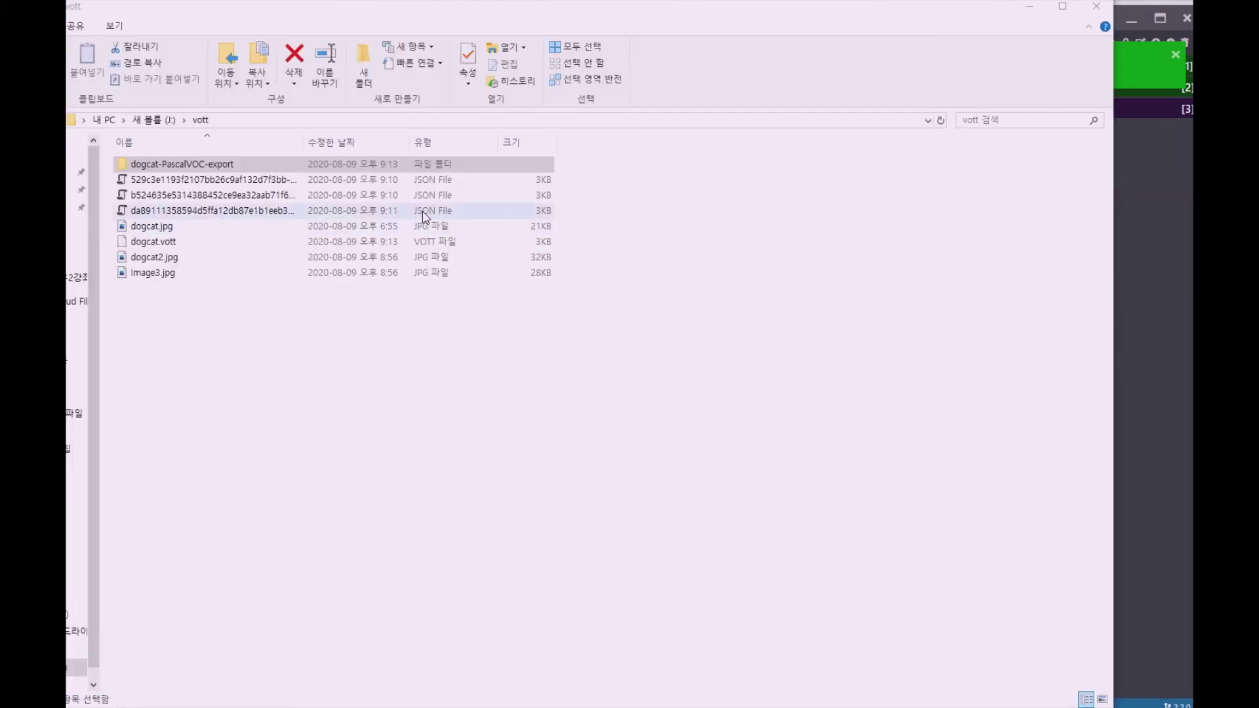
double_click(203, 165)
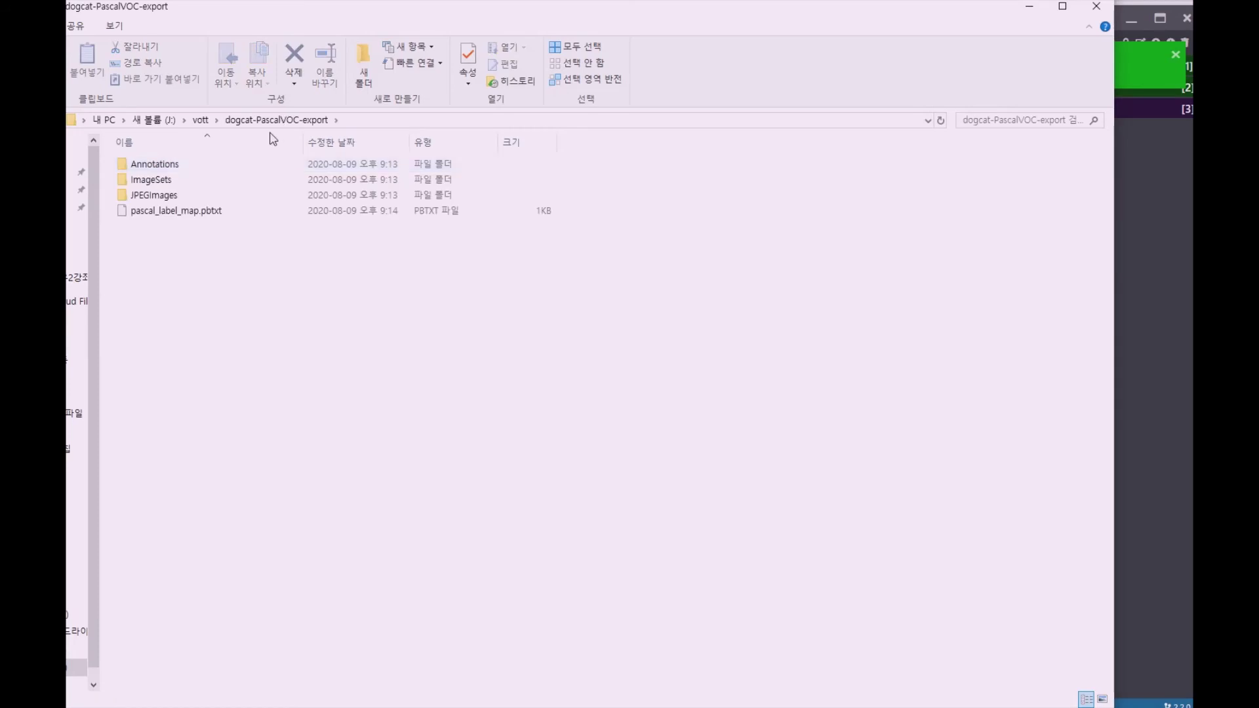